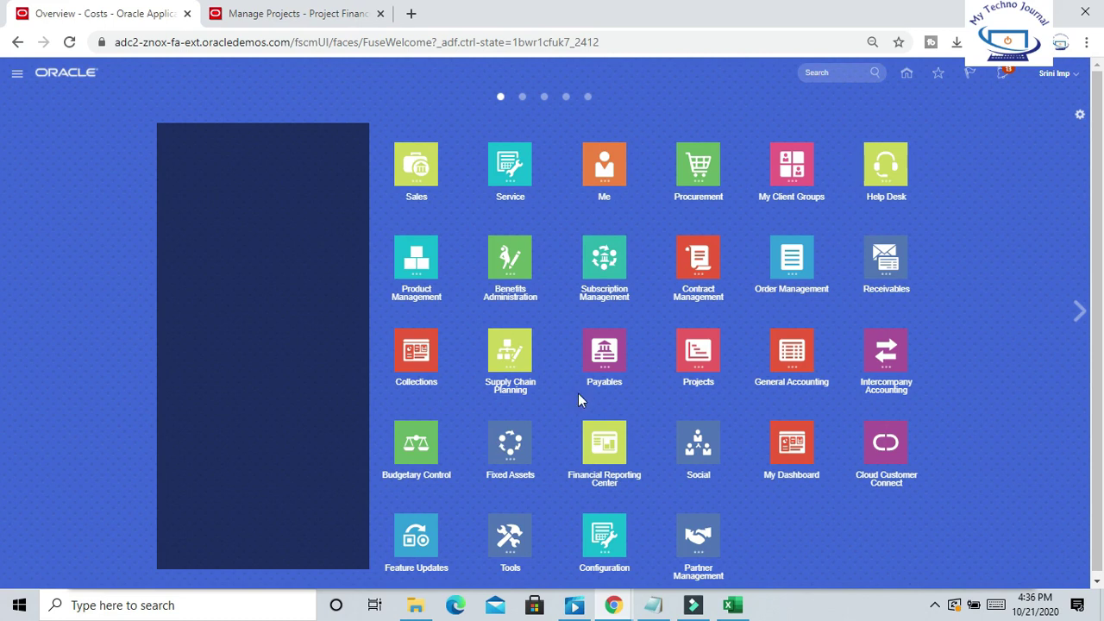
Open Project Financial Management from the Projects area to show the project list.
left_click(712, 348)
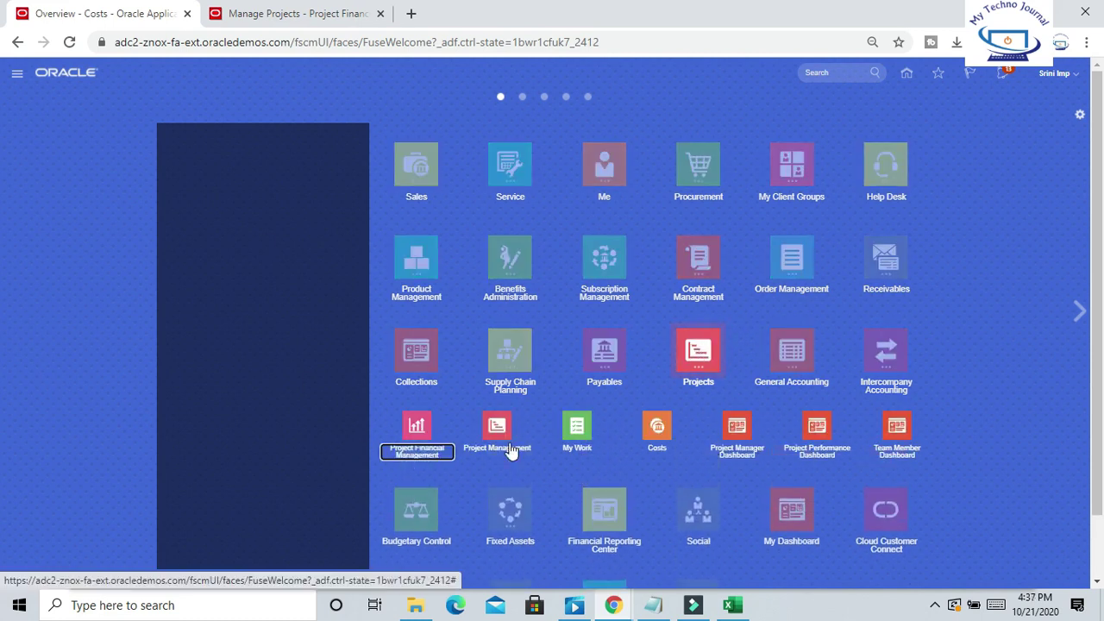
left_click(419, 427)
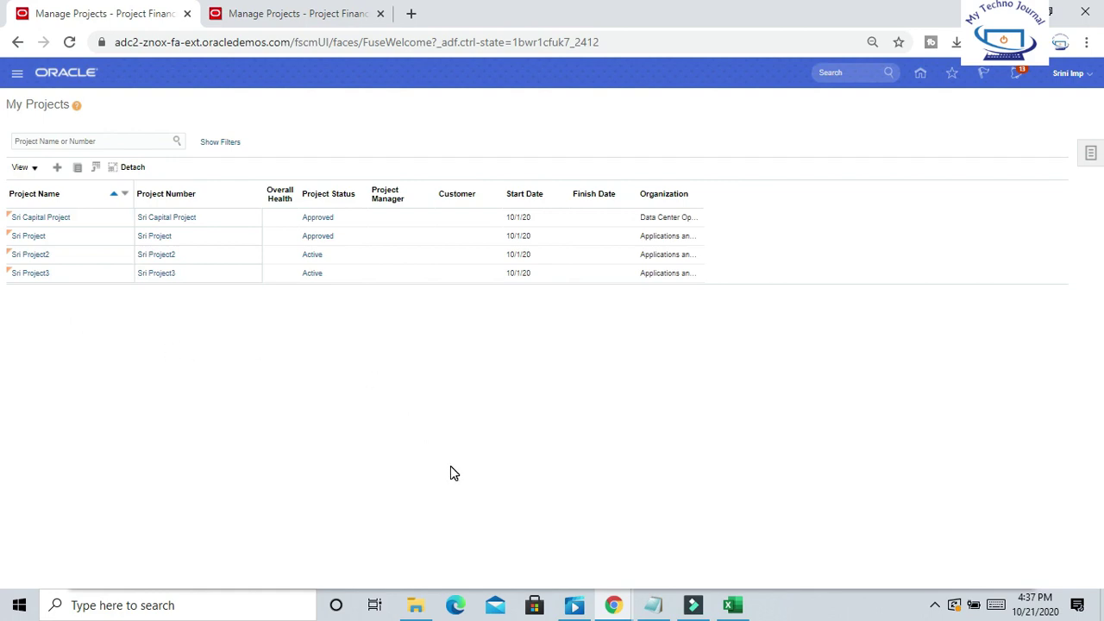
In the second browser tab, open the Payables invoices work area and start creating a new invoice.
left_click(287, 14)
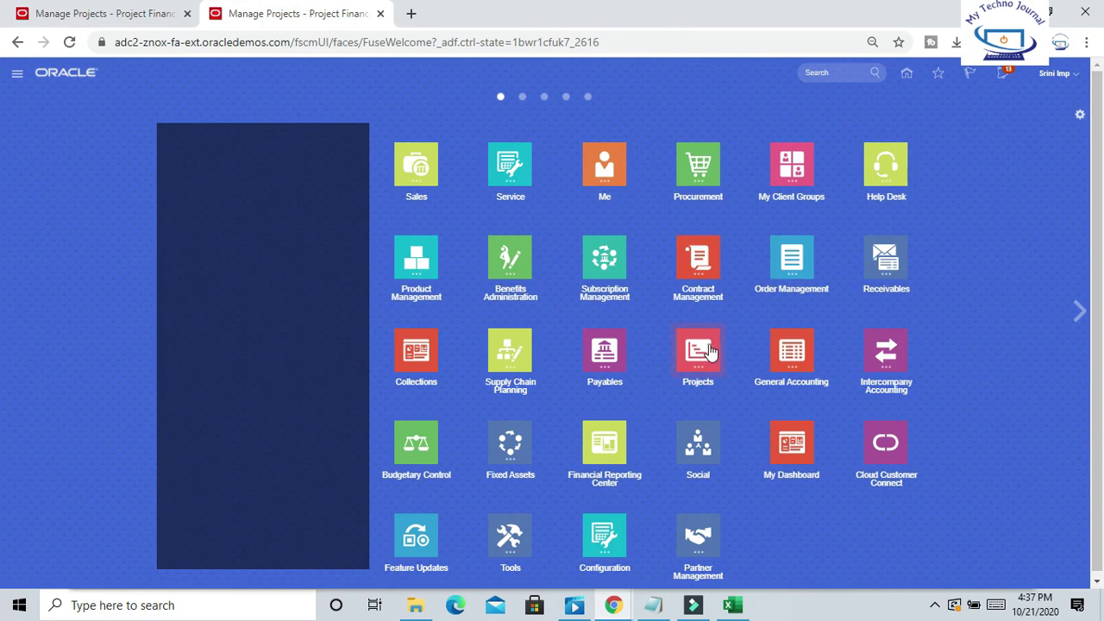
left_click(614, 349)
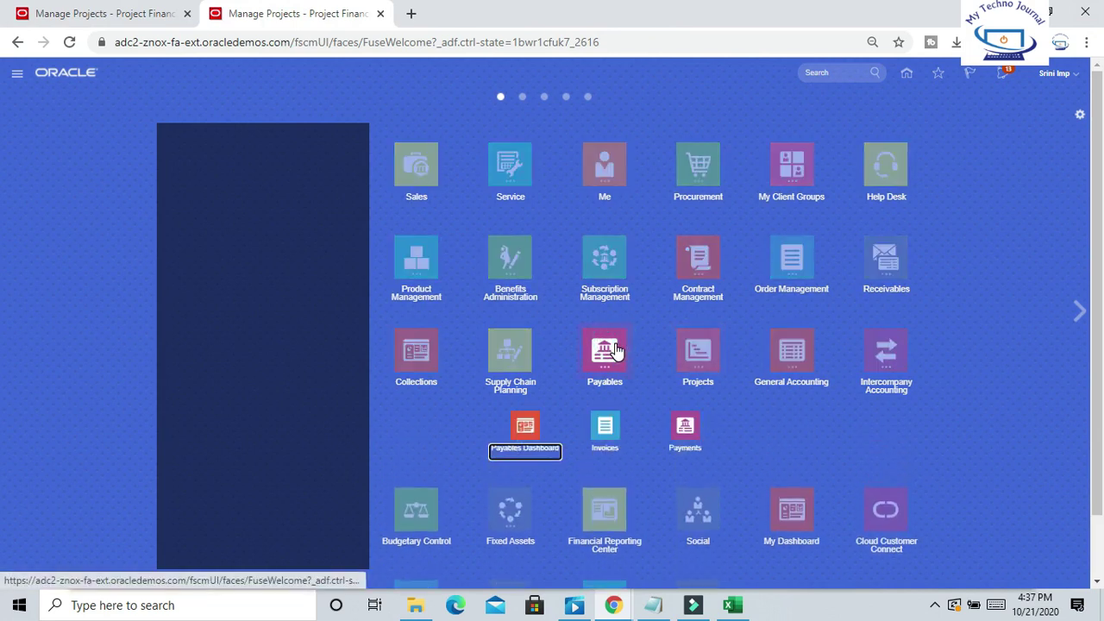
left_click(606, 431)
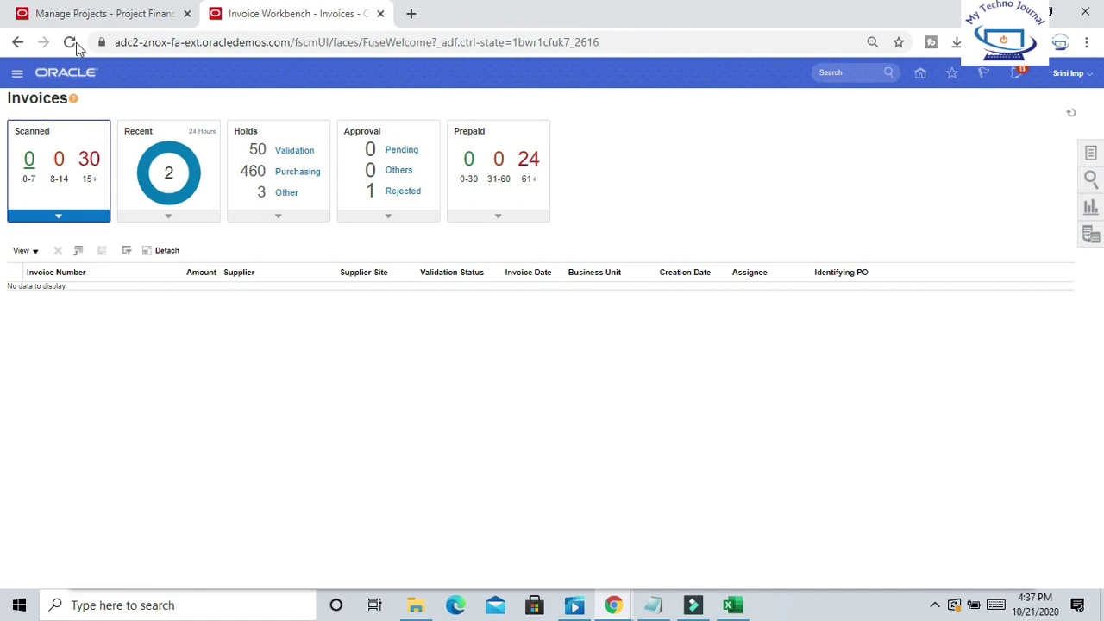
left_click(1088, 152)
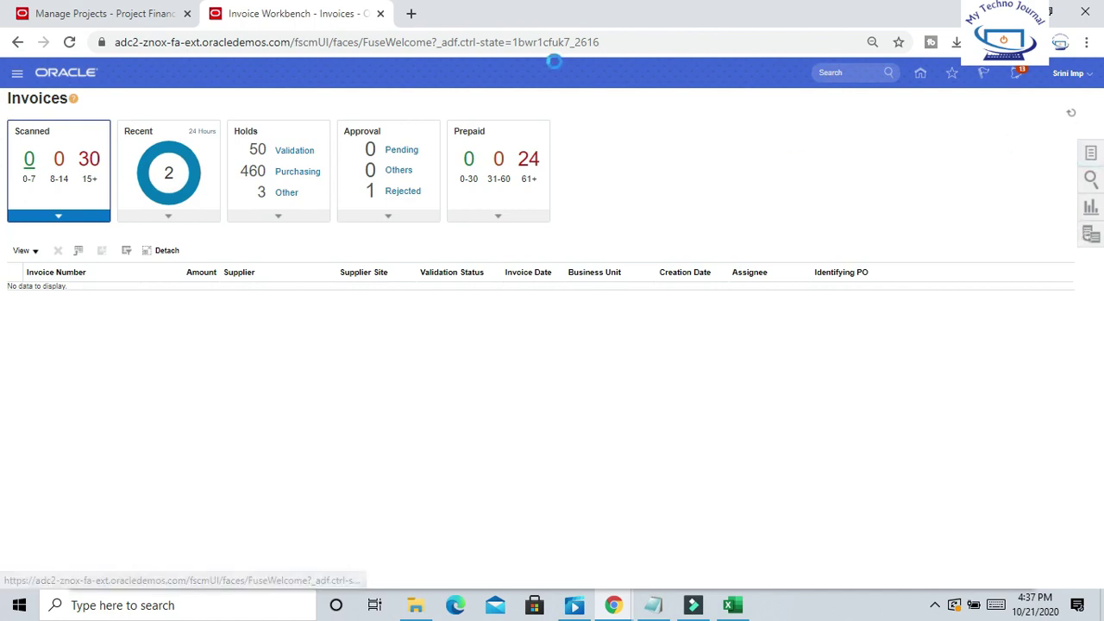
left_click(971, 113)
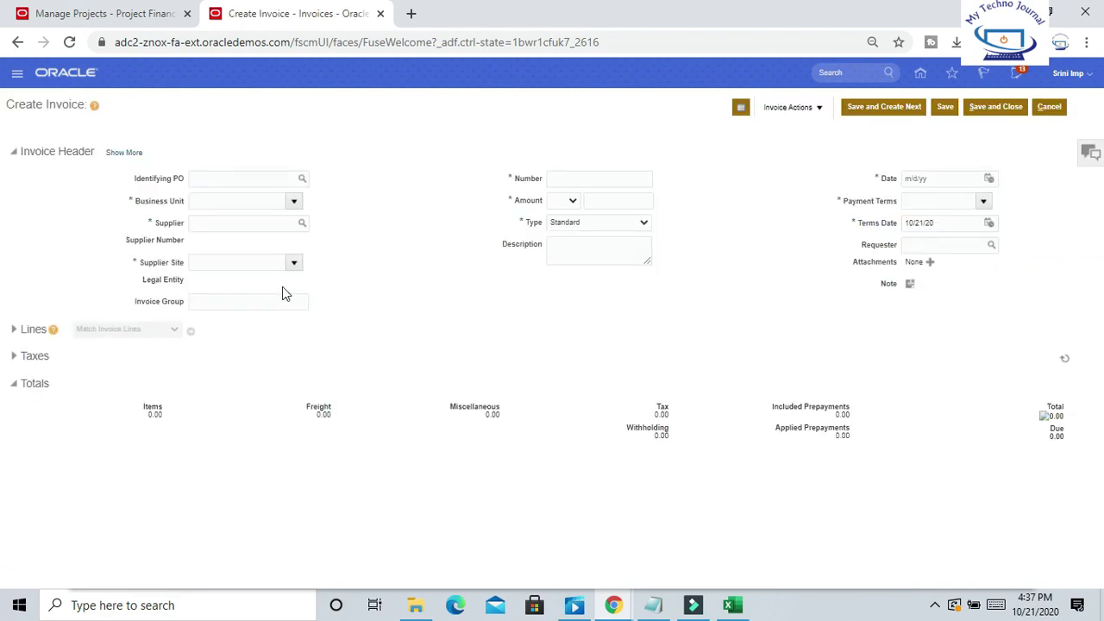
Set the invoice's business unit to US1 Business Unit and its supplier to ABC Consulting.
left_click(244, 197)
type("u")
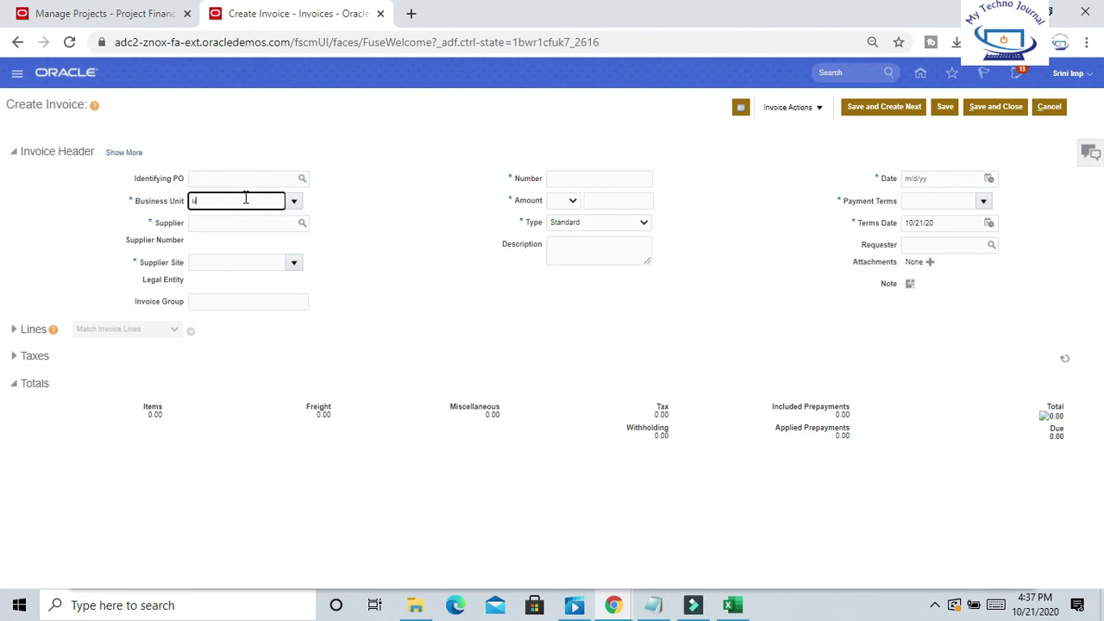
type("s1")
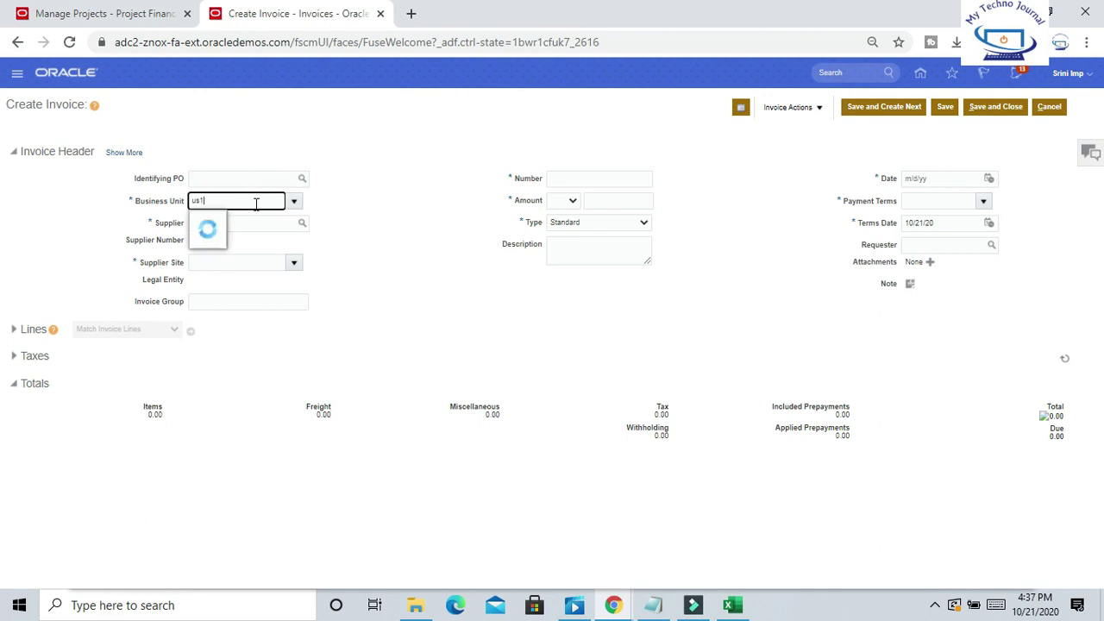
left_click(227, 221)
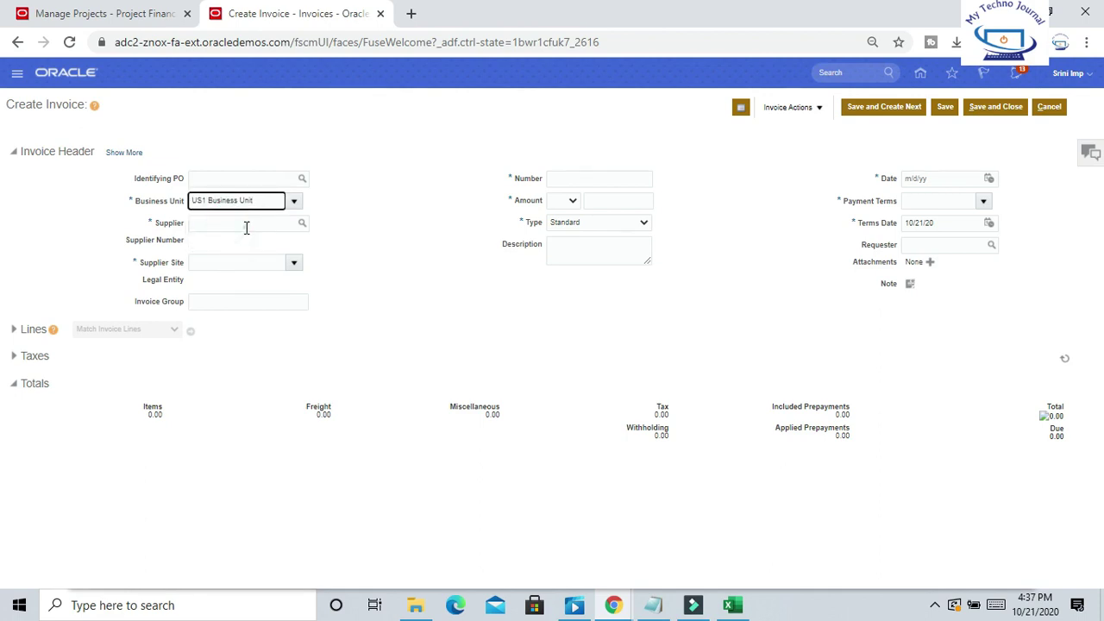
left_click(246, 225)
type("abc")
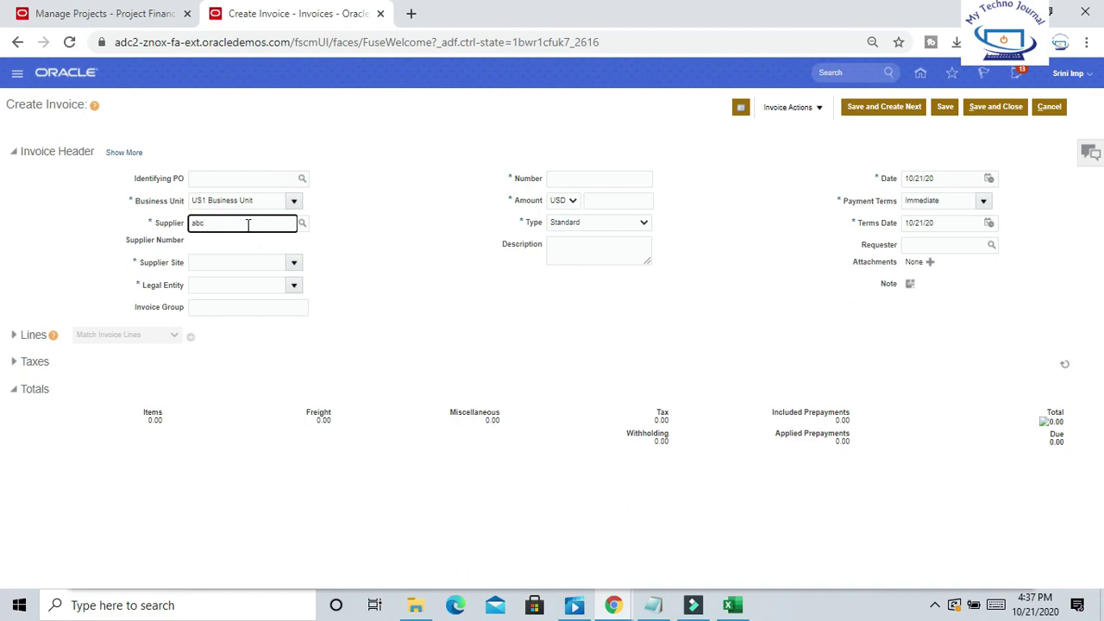
left_click(264, 262)
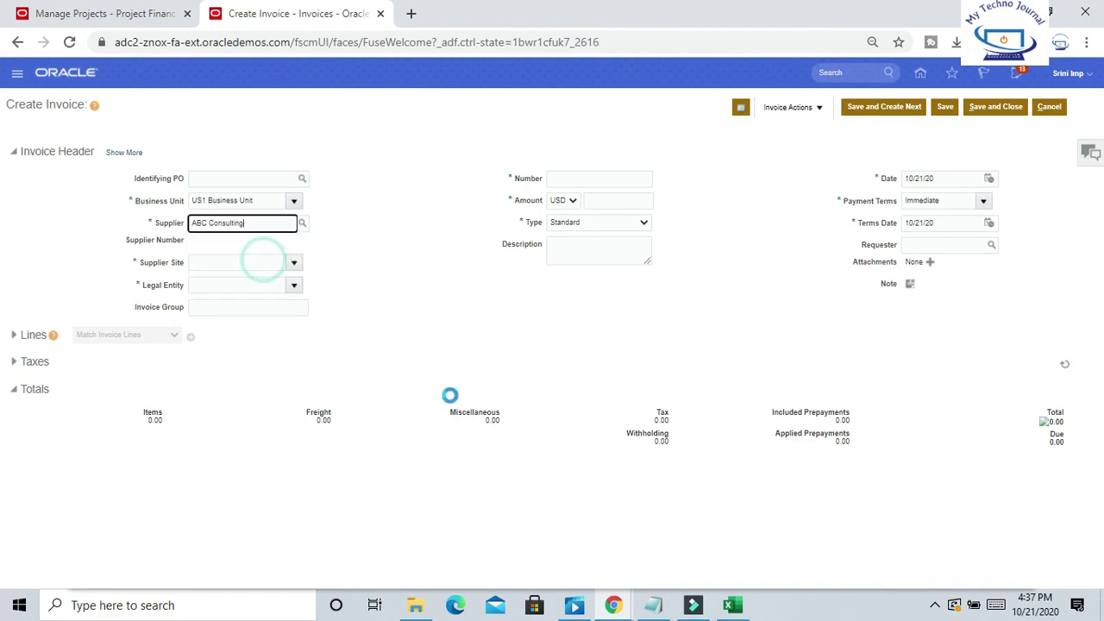
Enter PAINV2 as the invoice number in the invoice header.
left_click(605, 180)
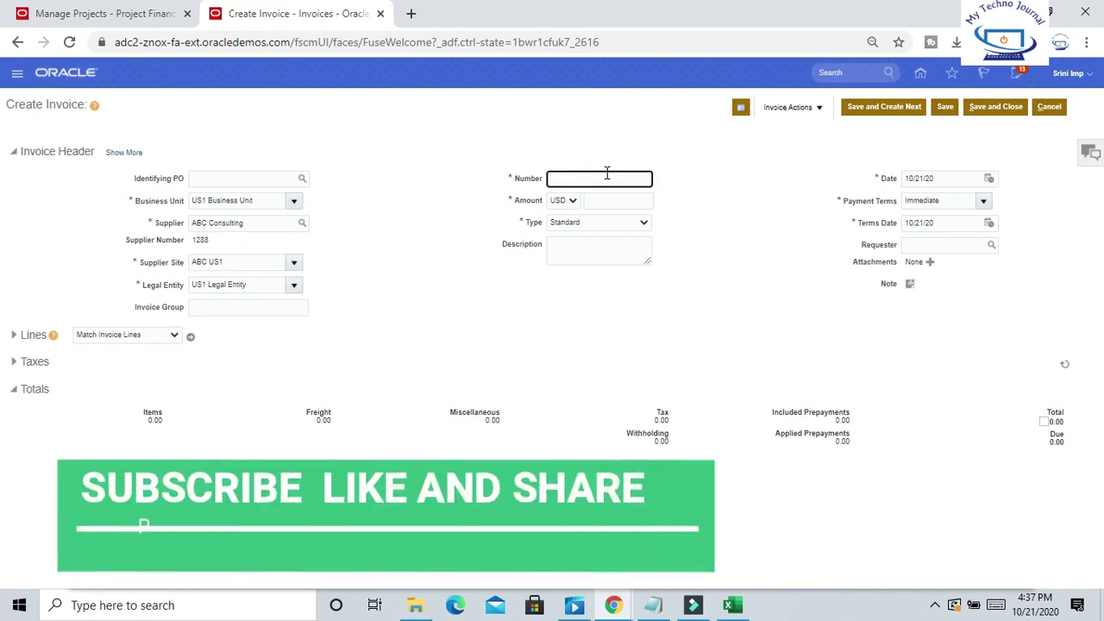
type("9500")
key("BackSpace")
key("BackSpace")
key("BackSpace")
type("PA")
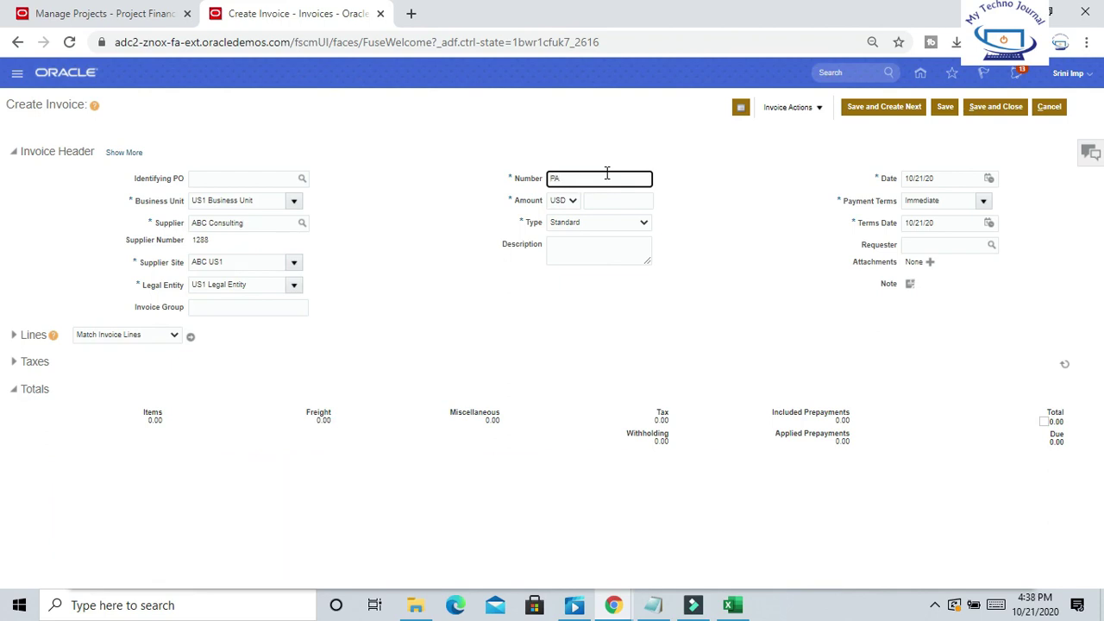
type("INV2")
left_click(722, 226)
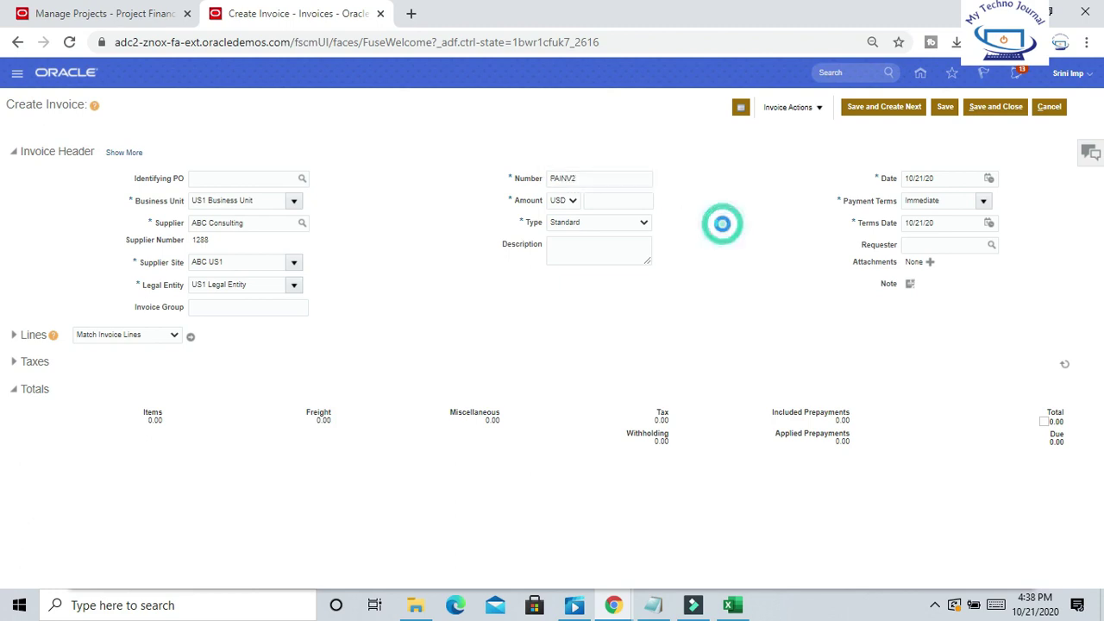
Set the invoice header amount to 9,500 USD and expand the invoice lines section.
double_click(618, 178)
left_click(627, 200)
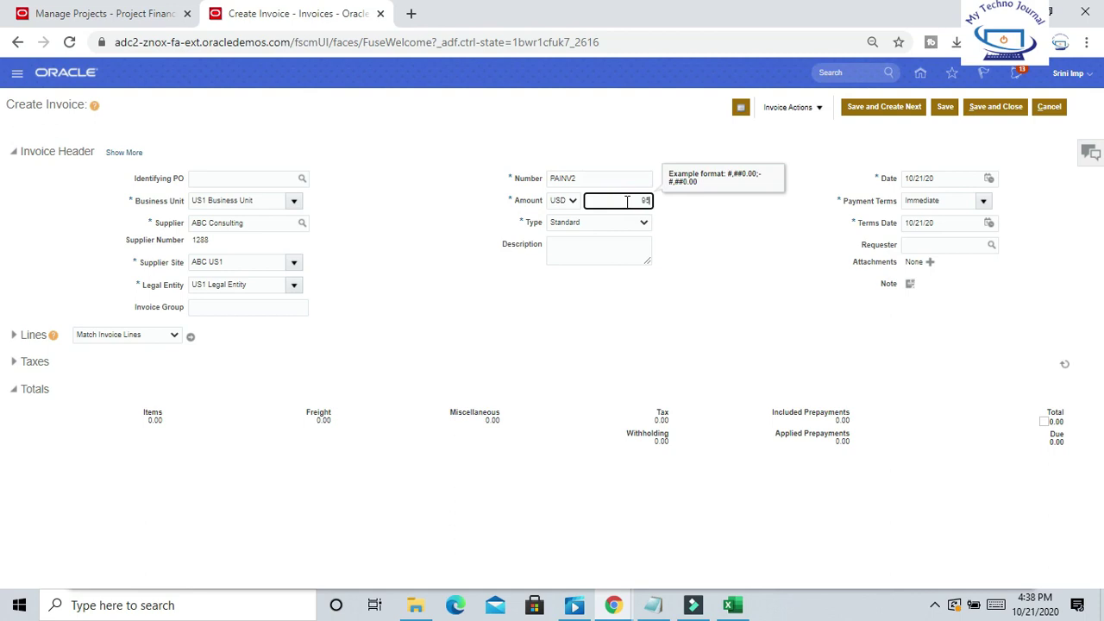
type("9500")
left_click(735, 267)
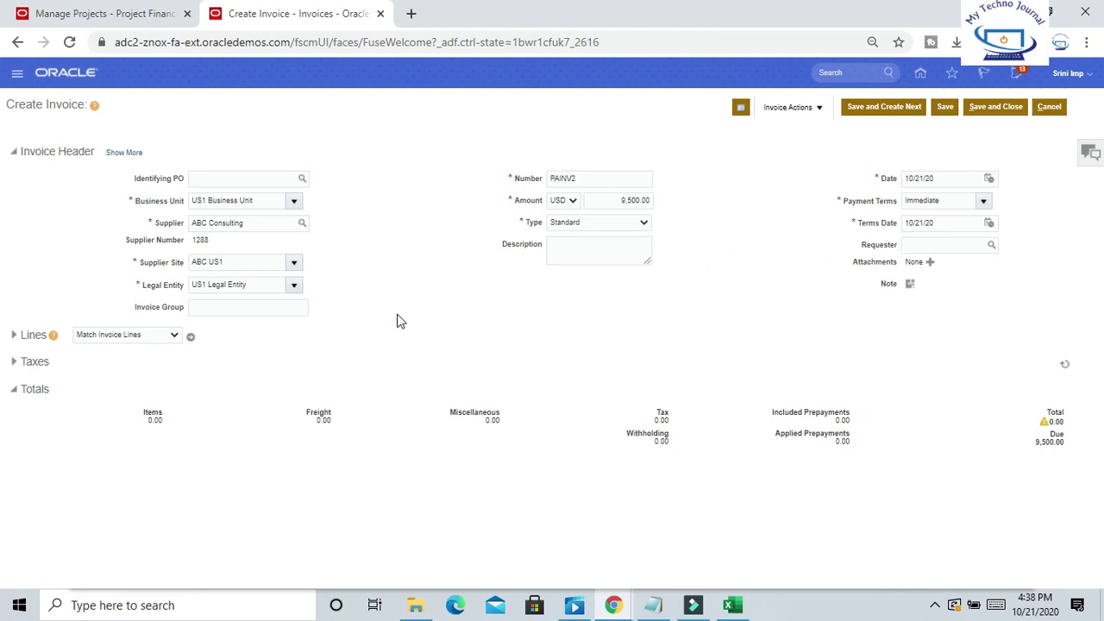
left_click(14, 334)
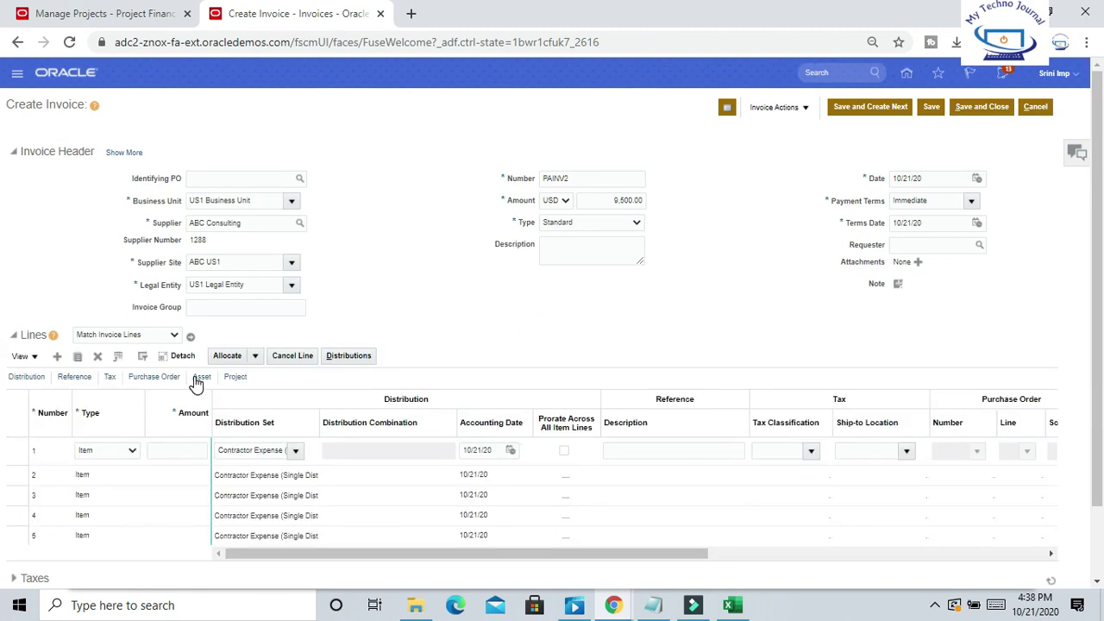
scroll(1099, 319, "down", 2)
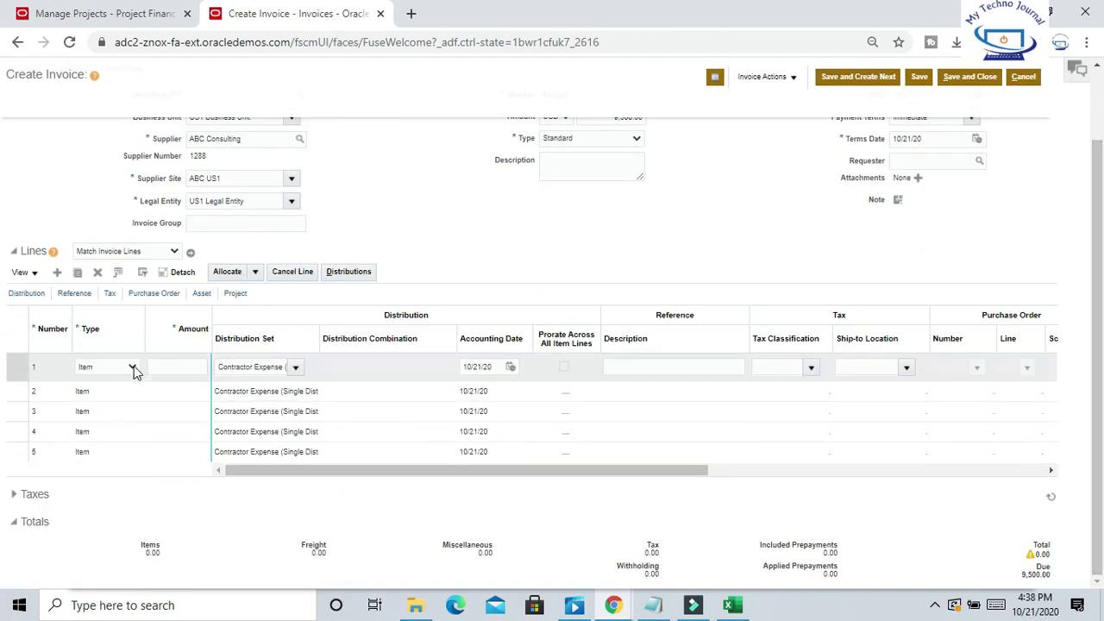
left_click(294, 367)
left_click(294, 367)
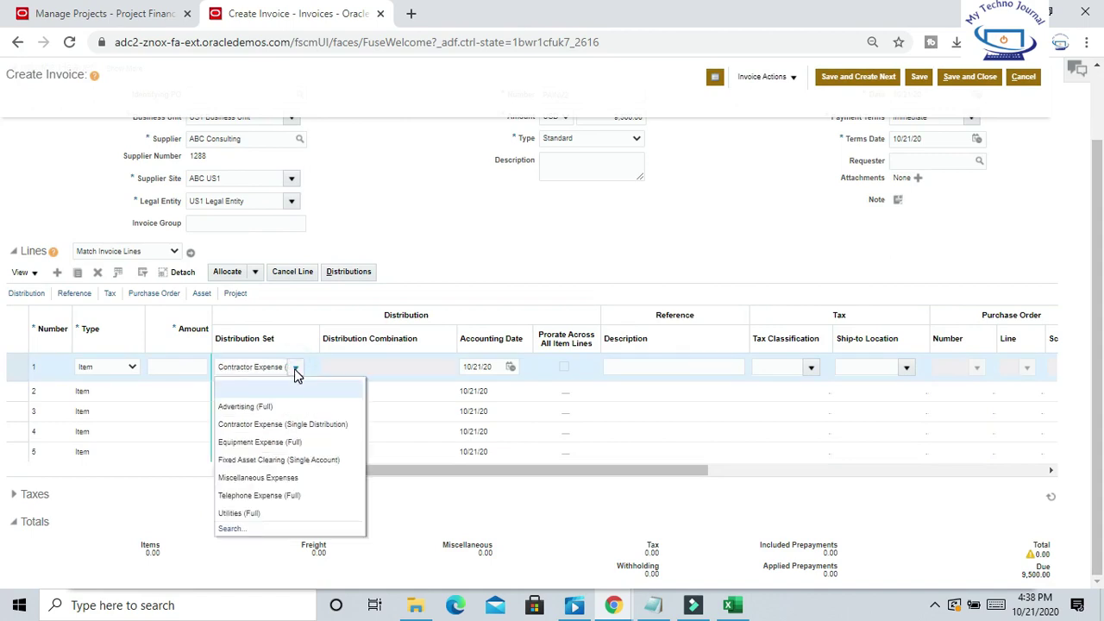
left_click(465, 227)
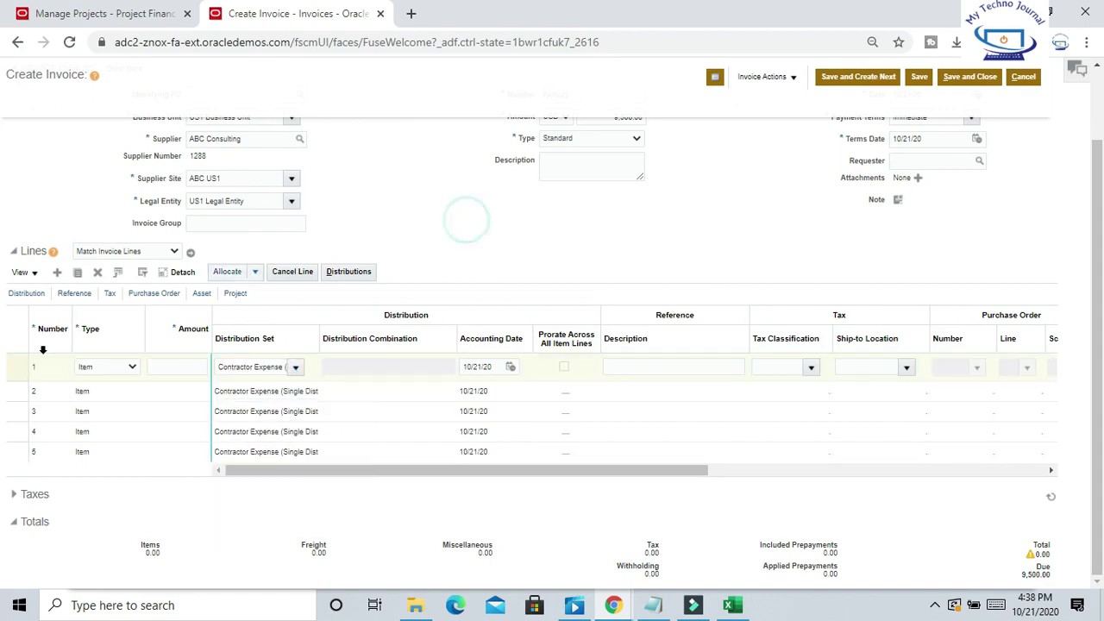
Set the amount of invoice line 1 to 9,500.
left_click(184, 366)
type("9")
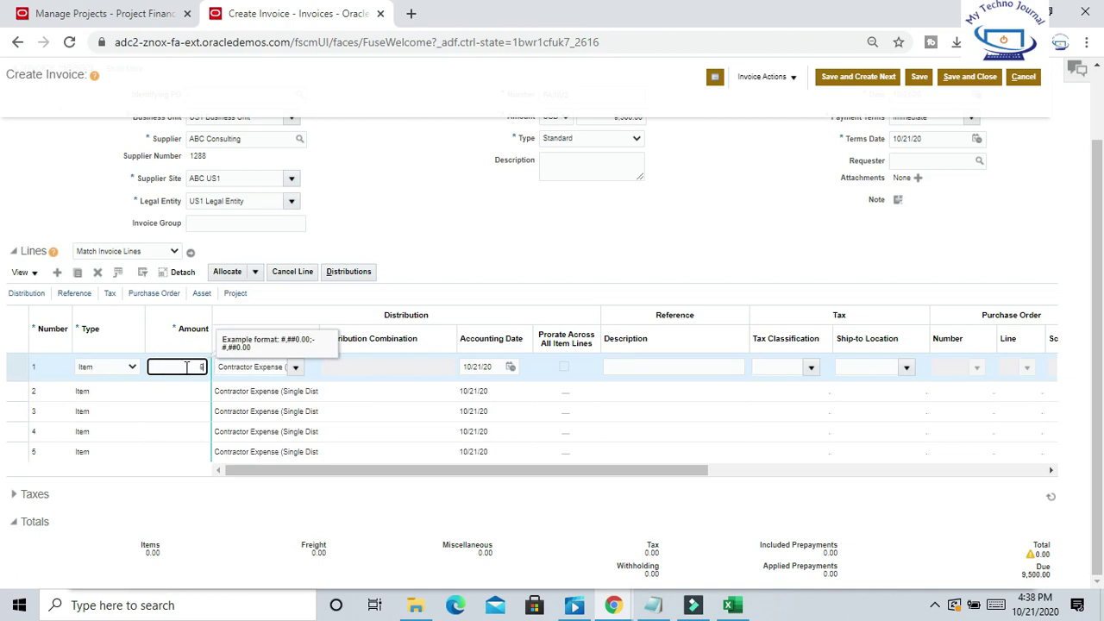
type("500")
left_click(526, 238)
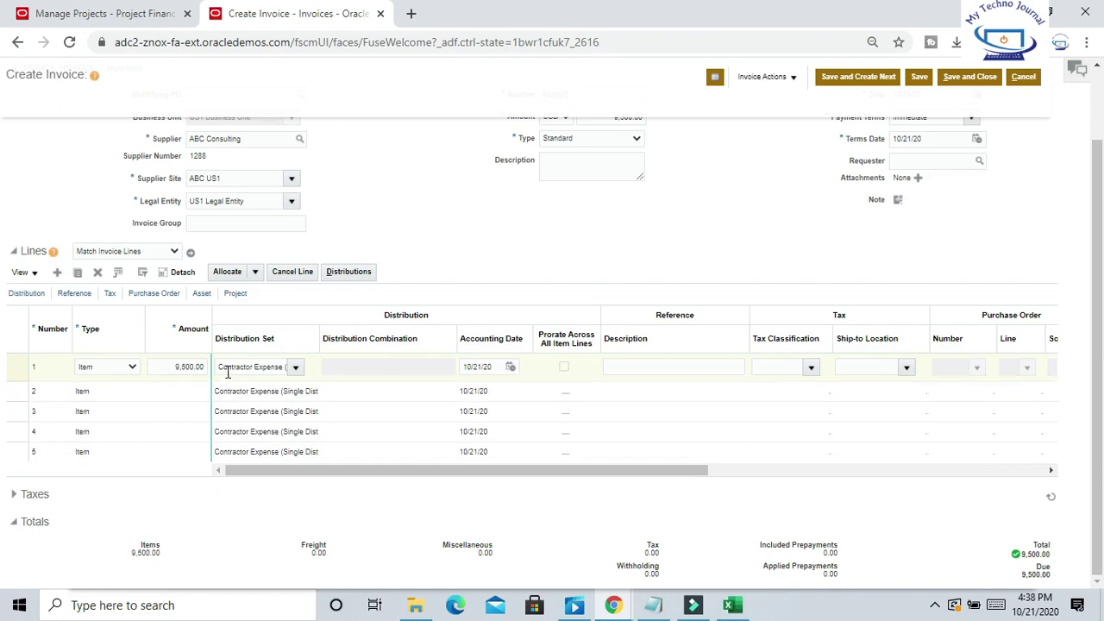
Enter a description on invoice line 1 stating that the invoice is for project cost.
left_click_drag(342, 470, 285, 464)
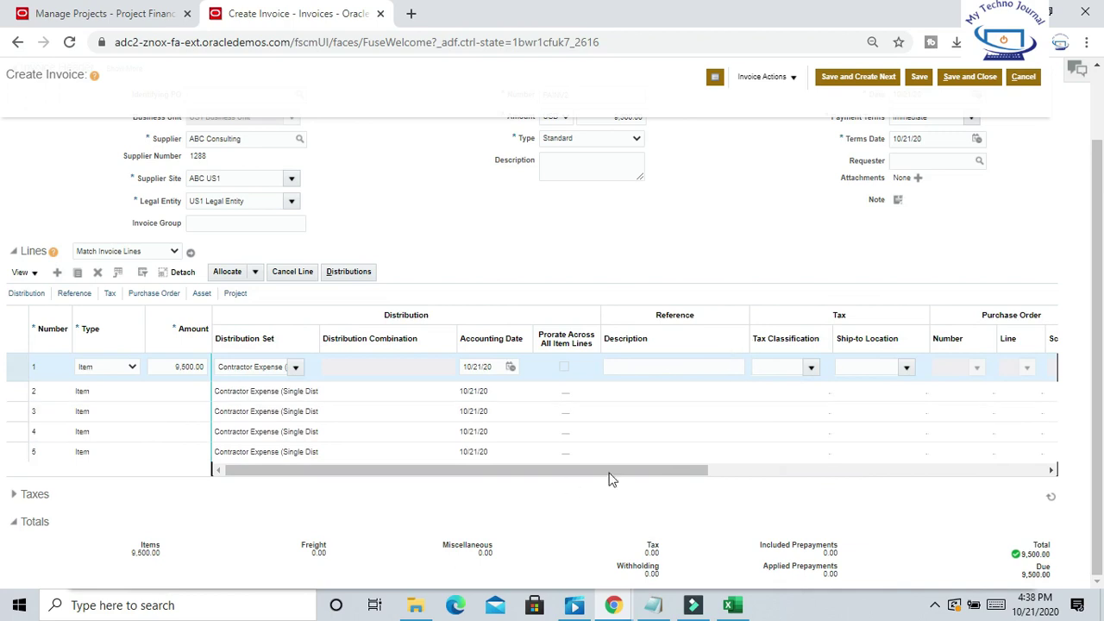
left_click(661, 365)
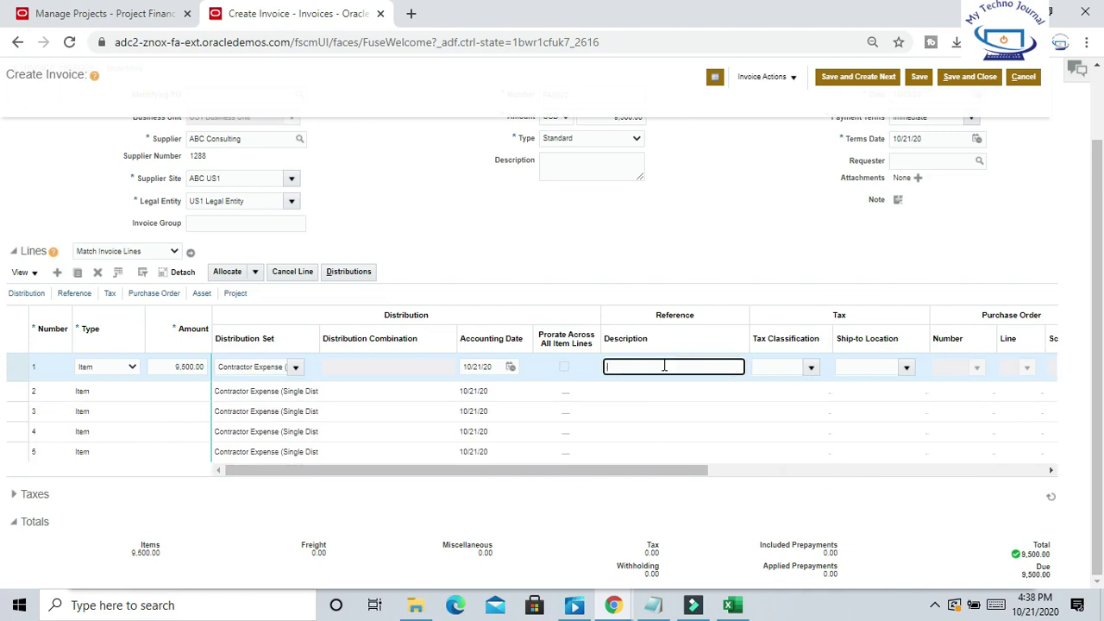
type("INVOICE")
key("BackSpace")
key("BackSpace")
key("BackSpace")
key("BackSpace")
key("BackSpace")
key("BackSpace")
key("BackSpace")
type("Invoice")
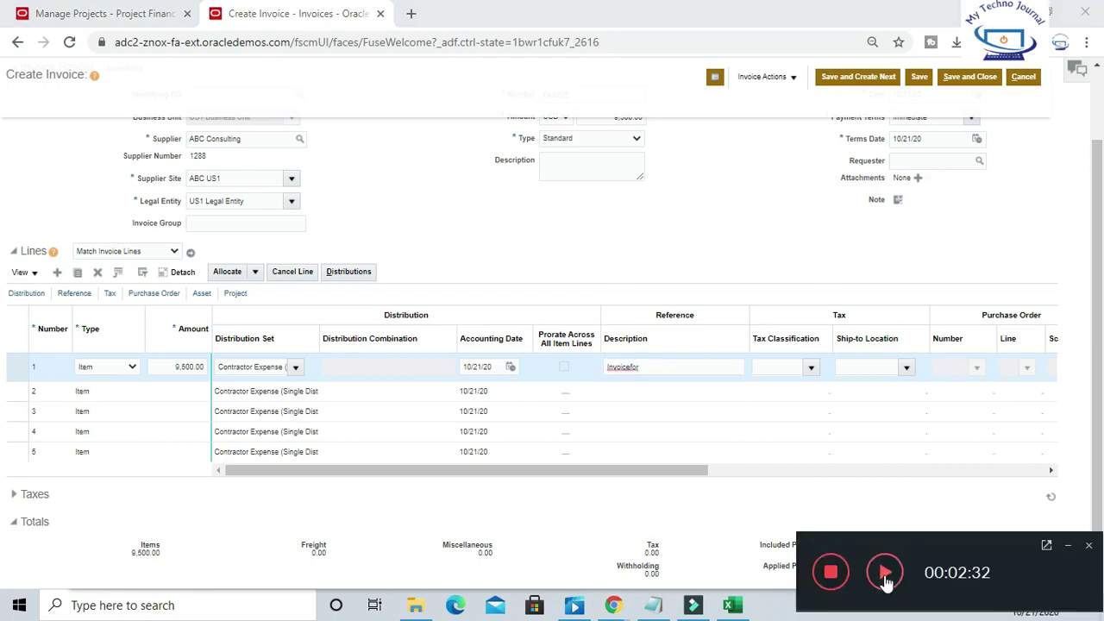
type("f")
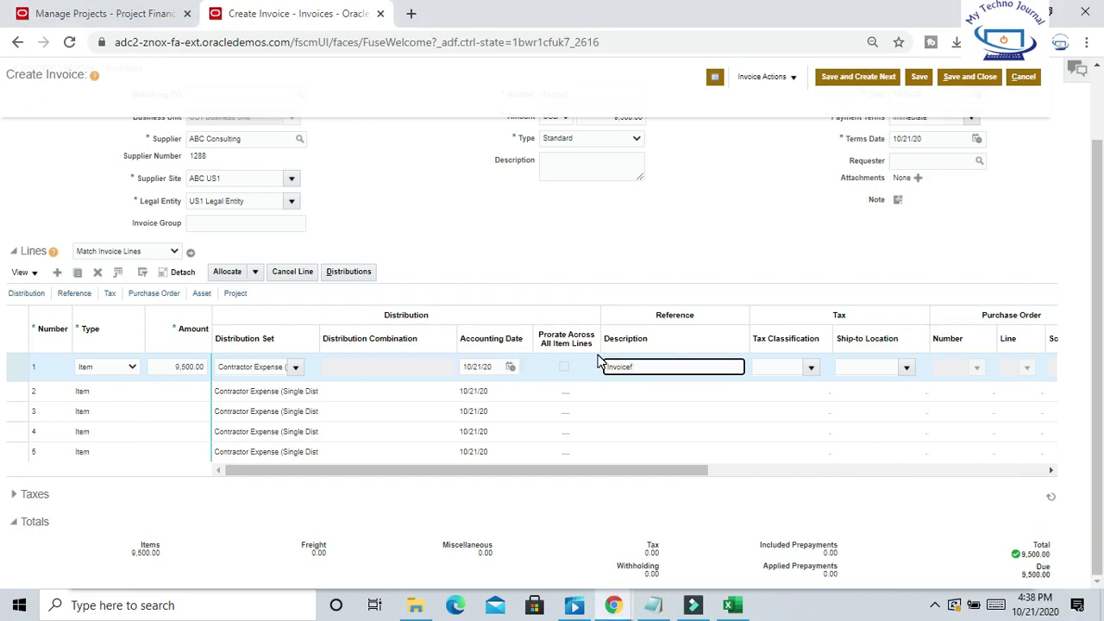
type("or-for-project-cost")
Search the project numbers for SRI and assign Sri Project3 to invoice line 1.
left_click_drag(648, 476, 1043, 472)
left_click(573, 368)
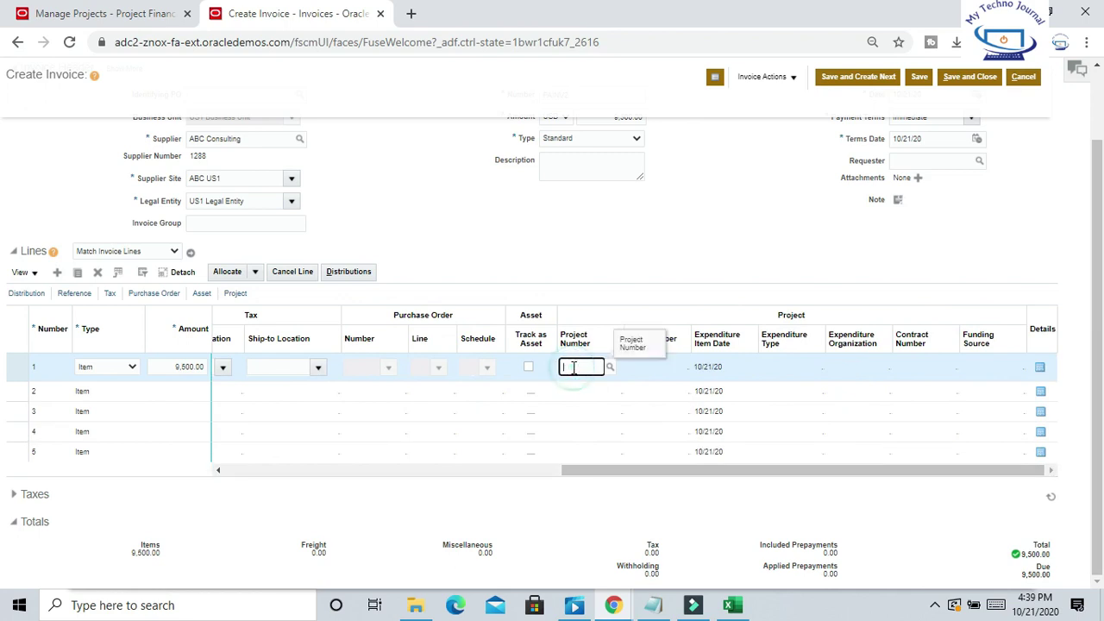
type("SRI")
key("Tab")
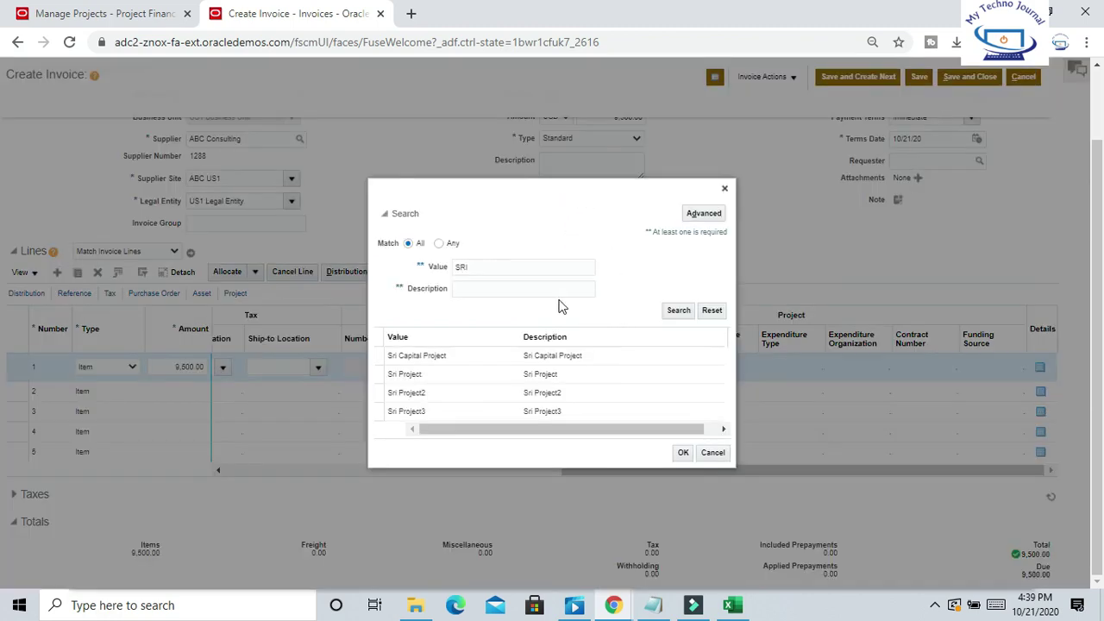
triple_click(564, 201)
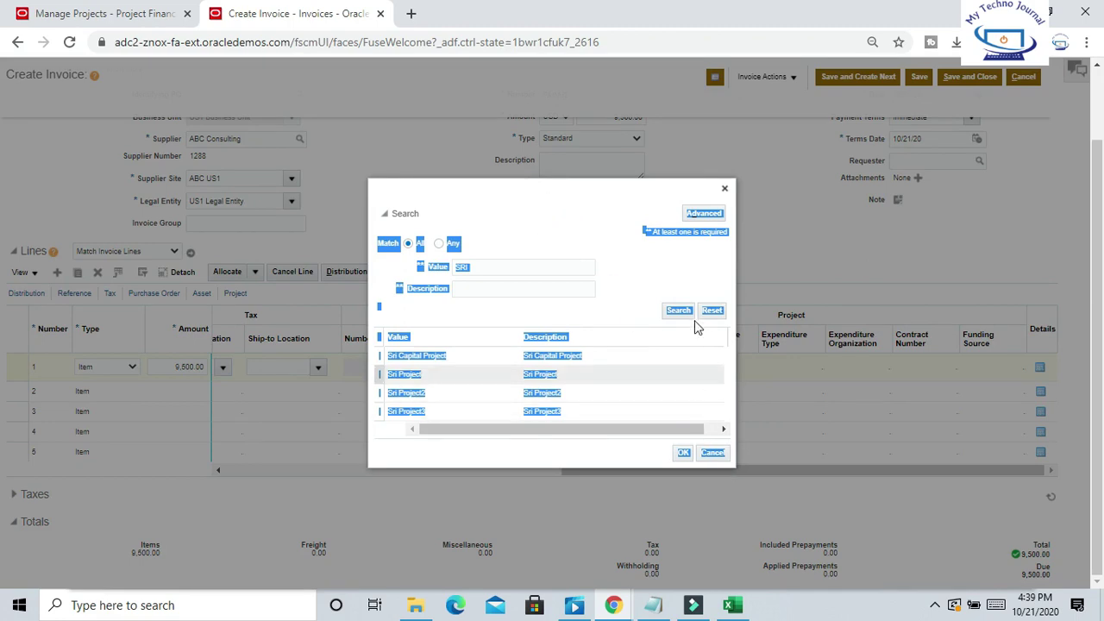
left_click(613, 230)
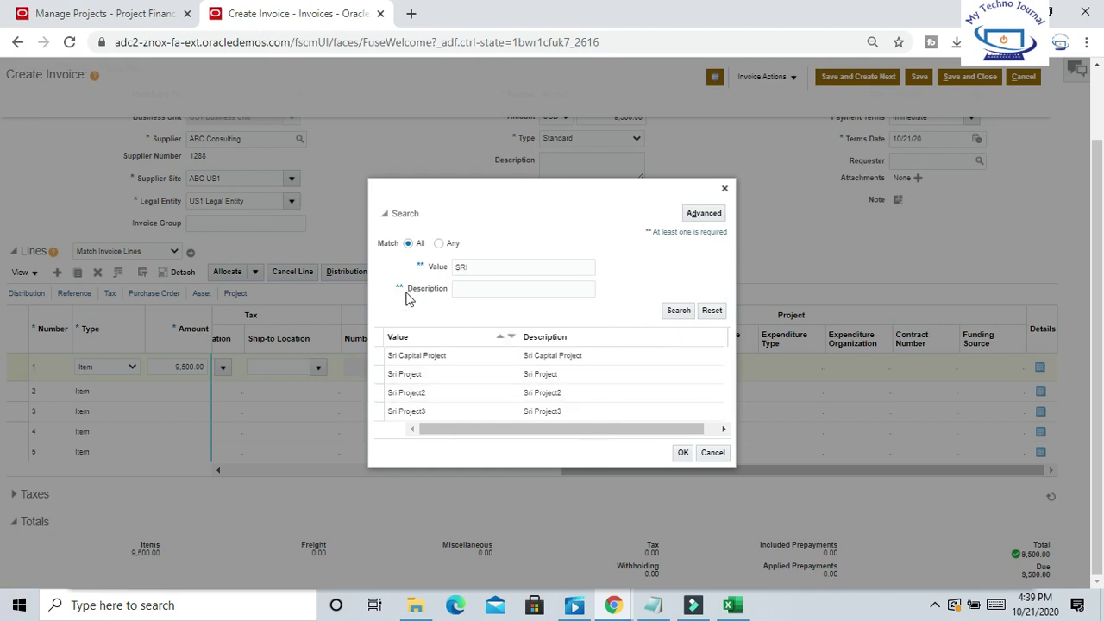
left_click(409, 411)
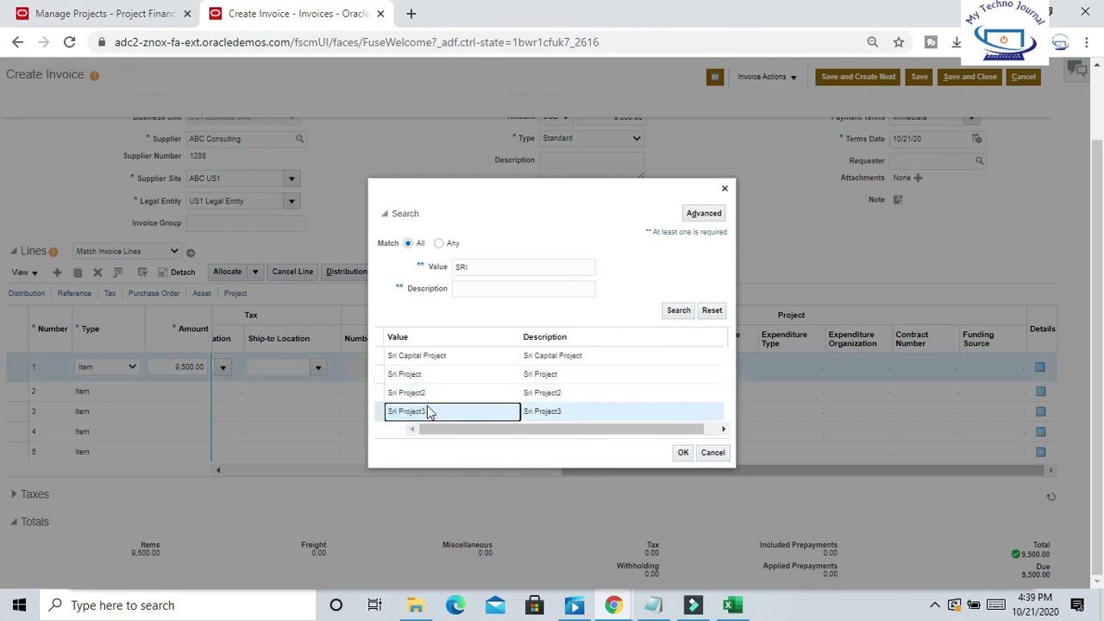
left_click(683, 452)
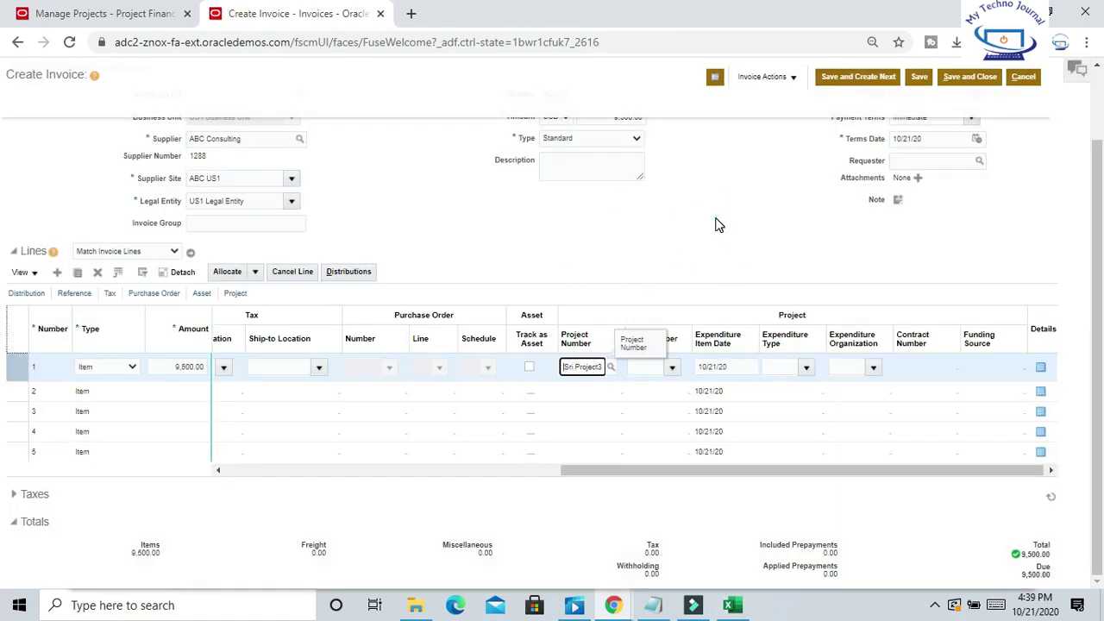
left_click(716, 225)
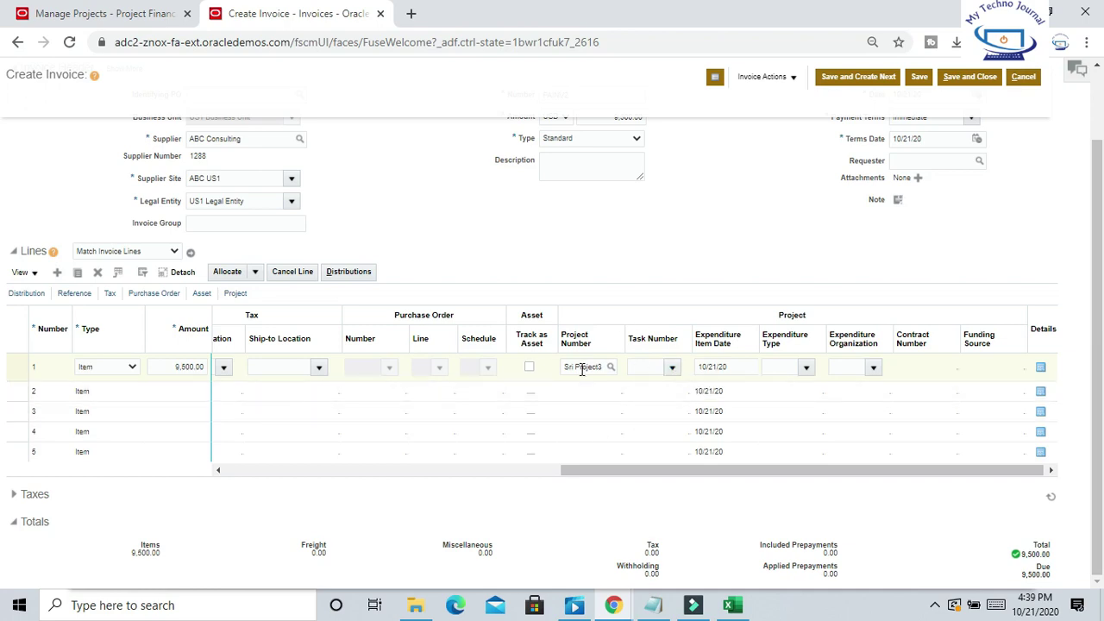
Assign task number 2.2 to the project details of invoice line 1.
left_click(672, 367)
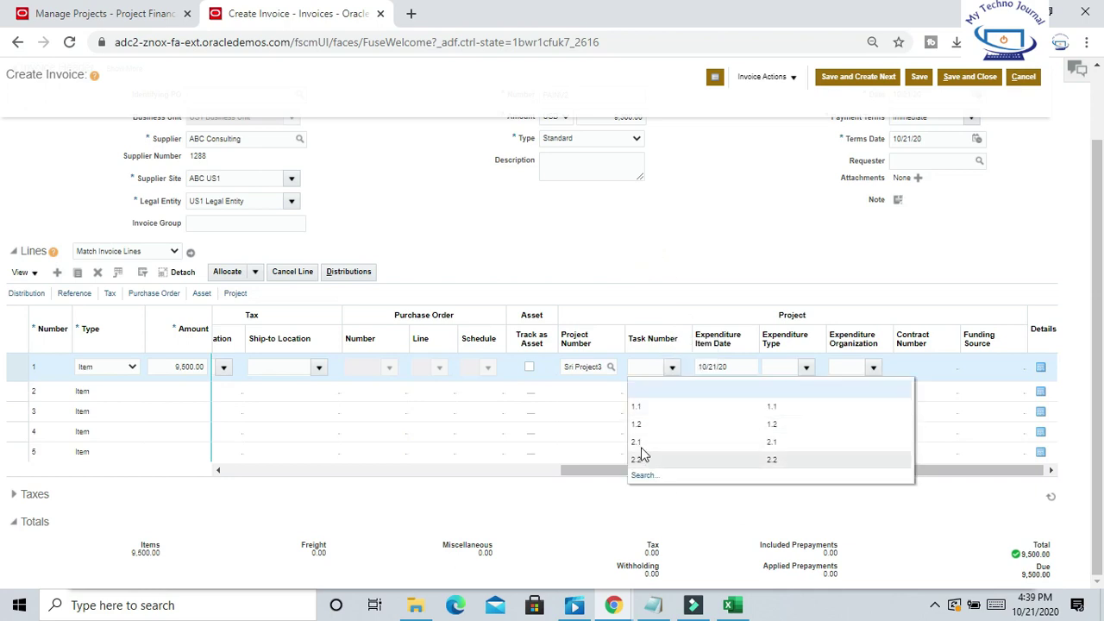
left_click(636, 459)
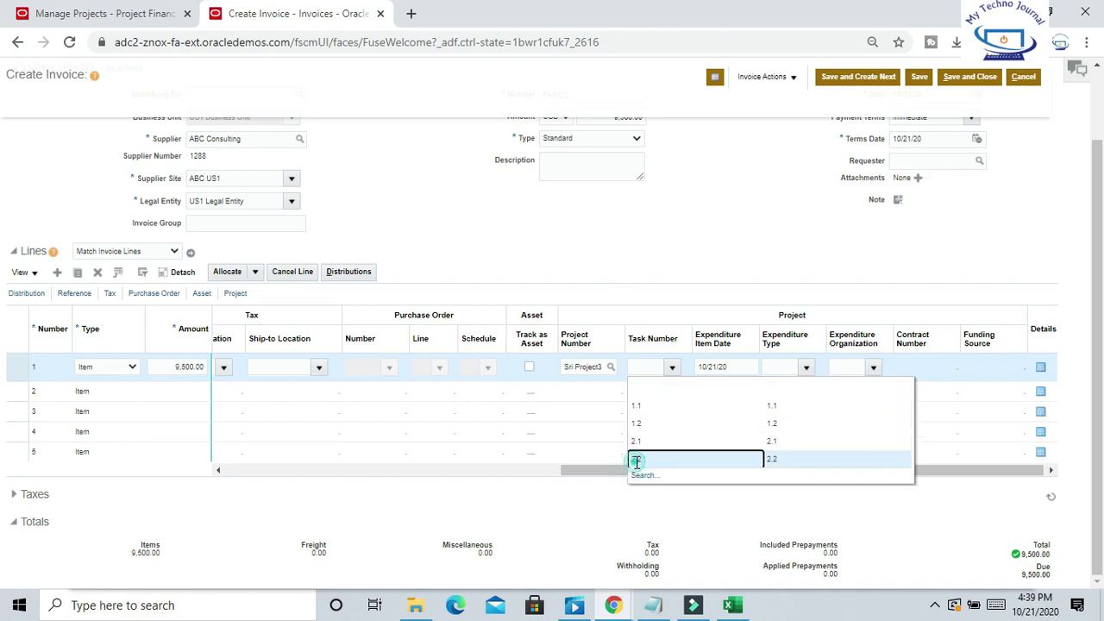
left_click(636, 459)
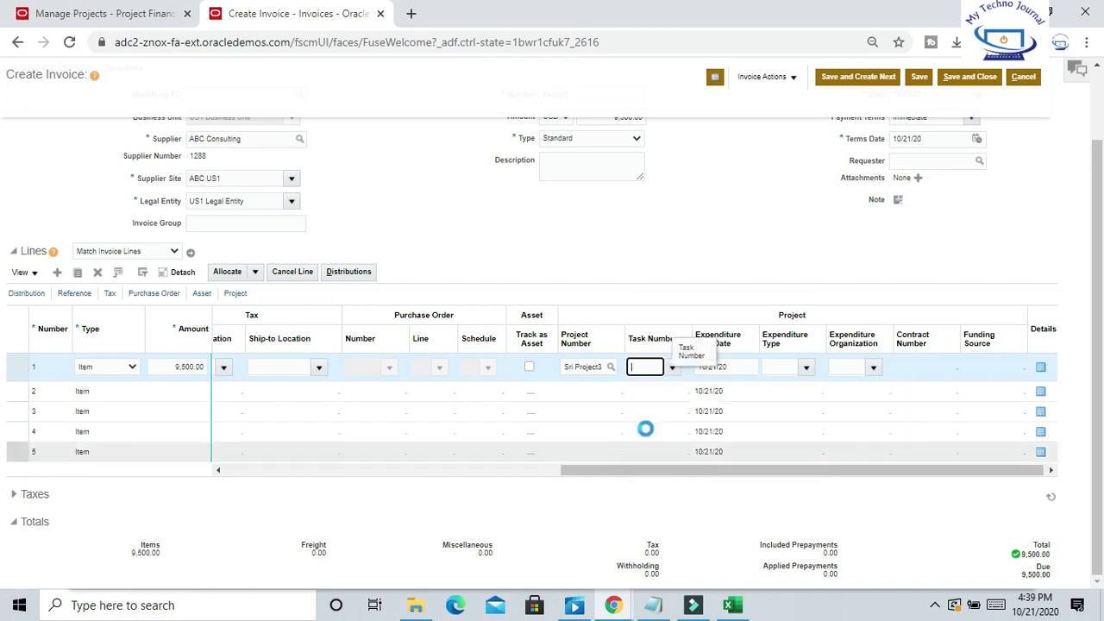
left_click(666, 254)
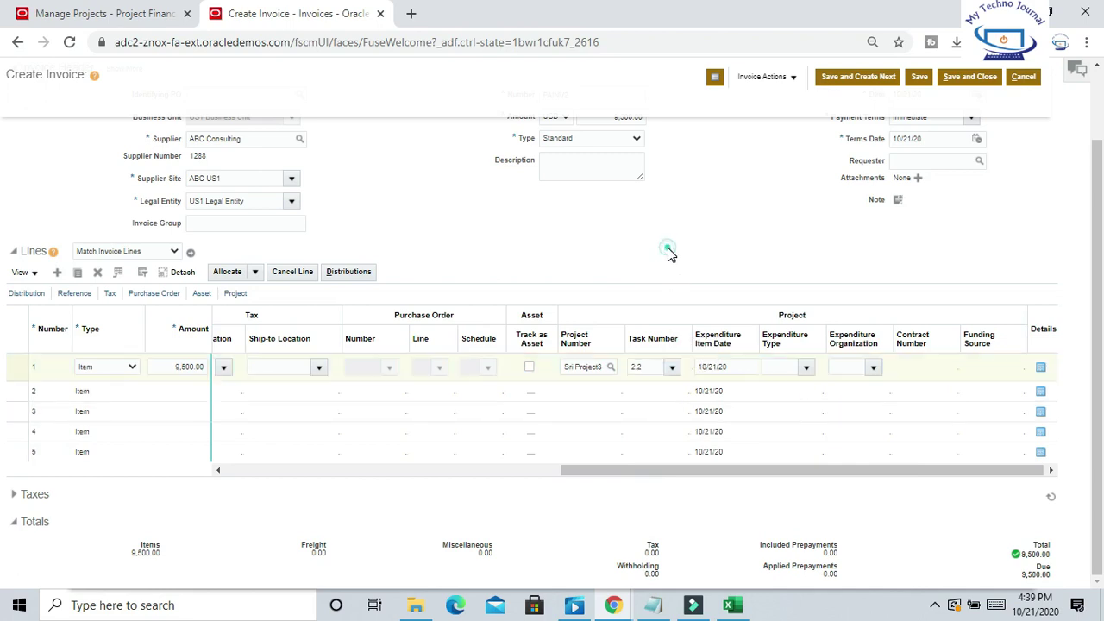
double_click(649, 365)
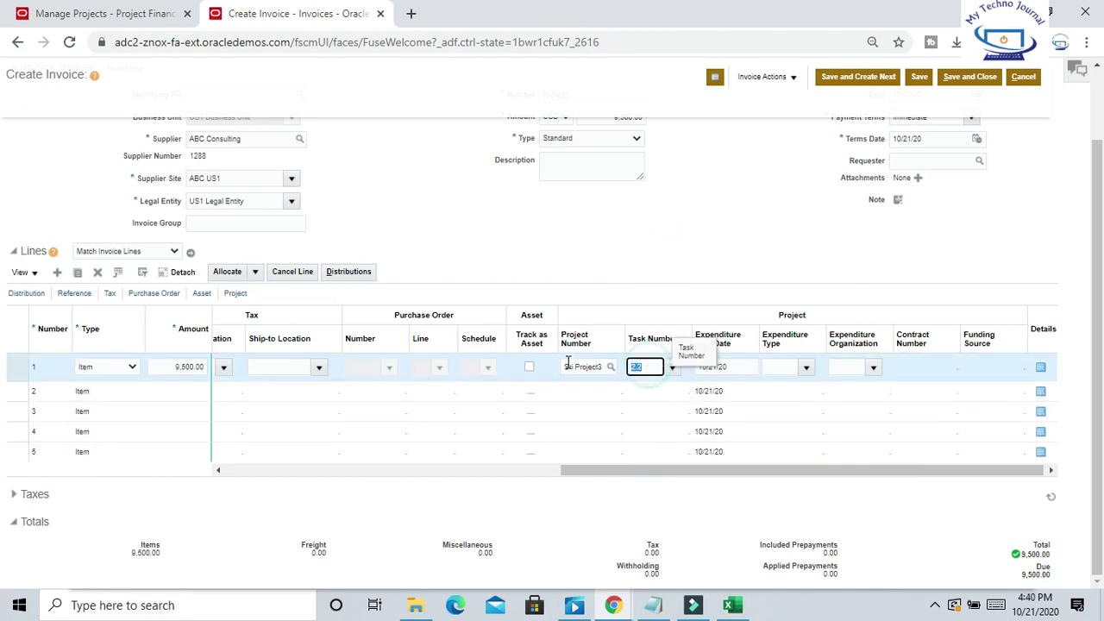
Set the expenditure organization of invoice line 1 to Consulting US and check the full name in the field.
left_click(873, 367)
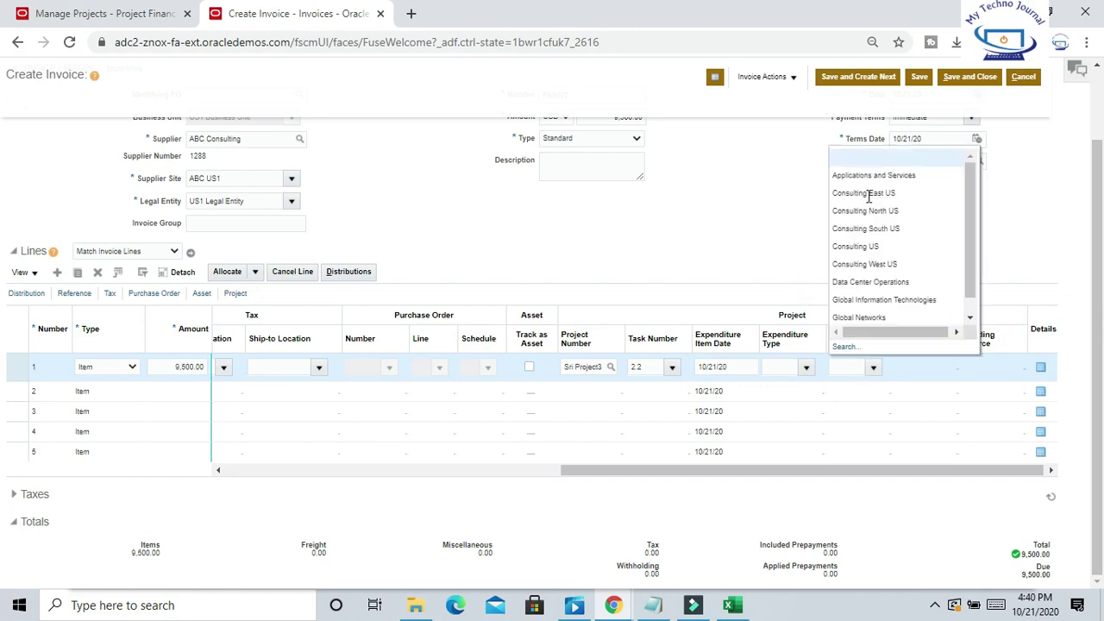
left_click(862, 230)
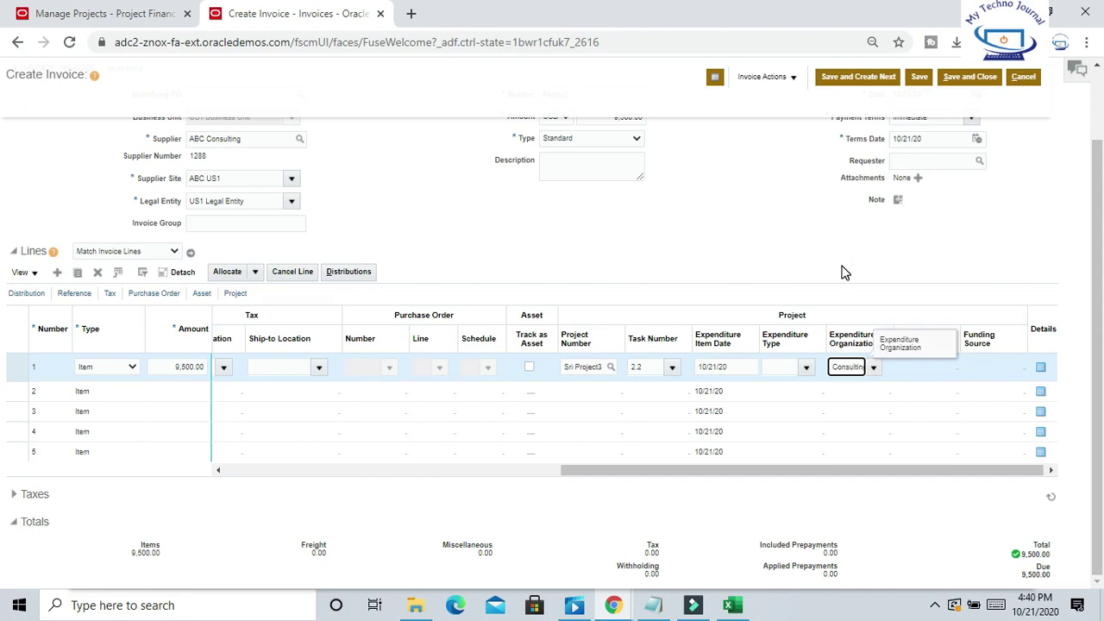
triple_click(834, 367)
left_click(847, 367)
triple_click(853, 365)
left_click_drag(849, 370, 875, 369)
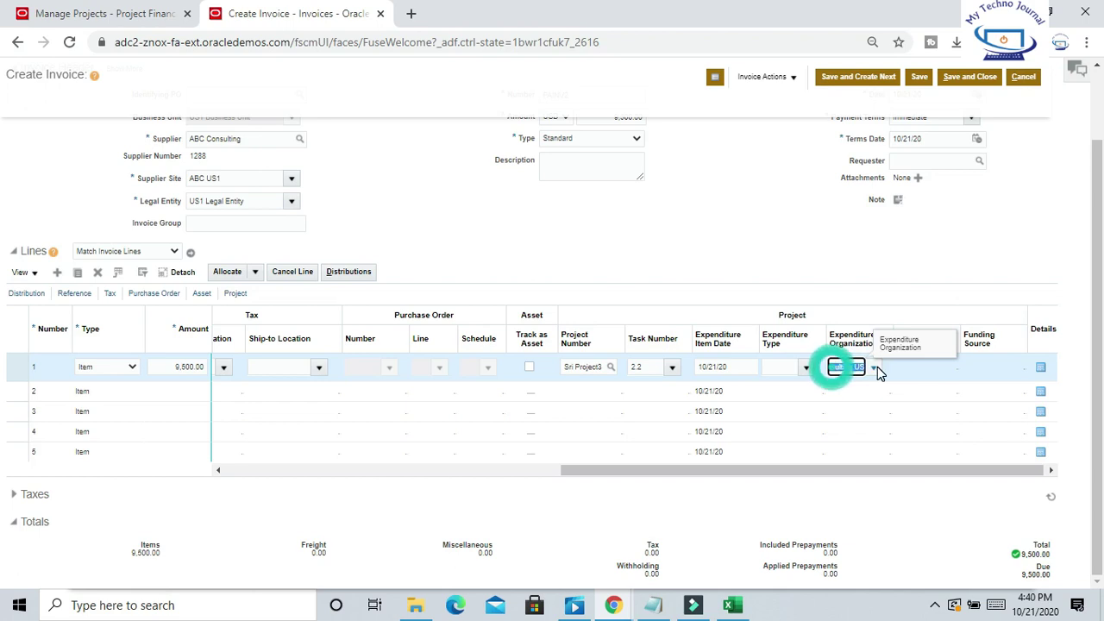
scroll(478, 240, "up", 1)
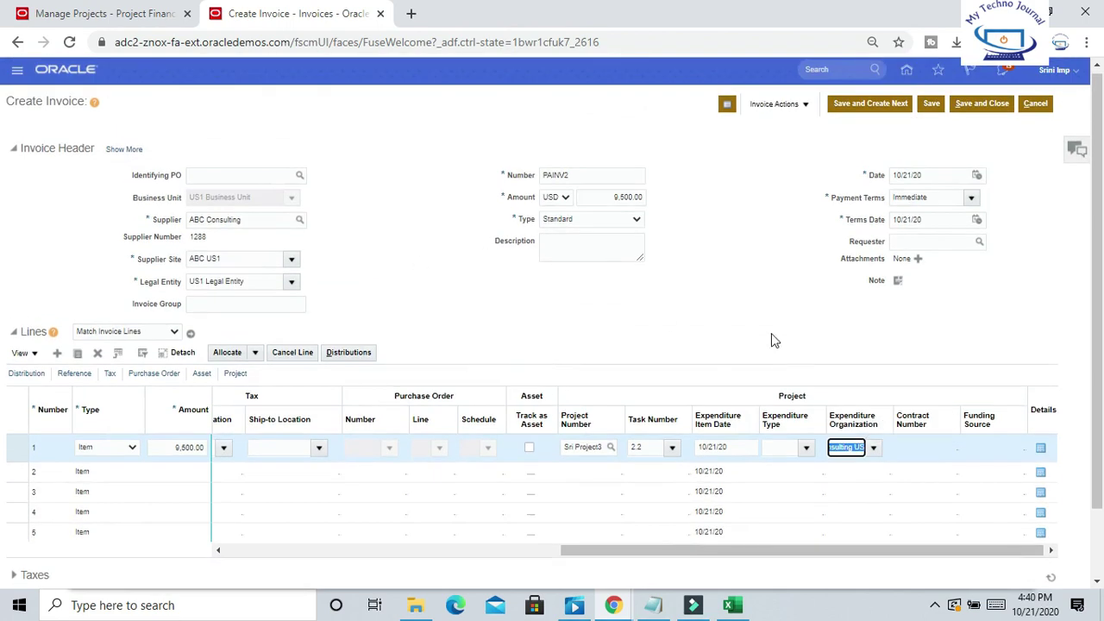
left_click(820, 341)
scroll(828, 332, "down", 1)
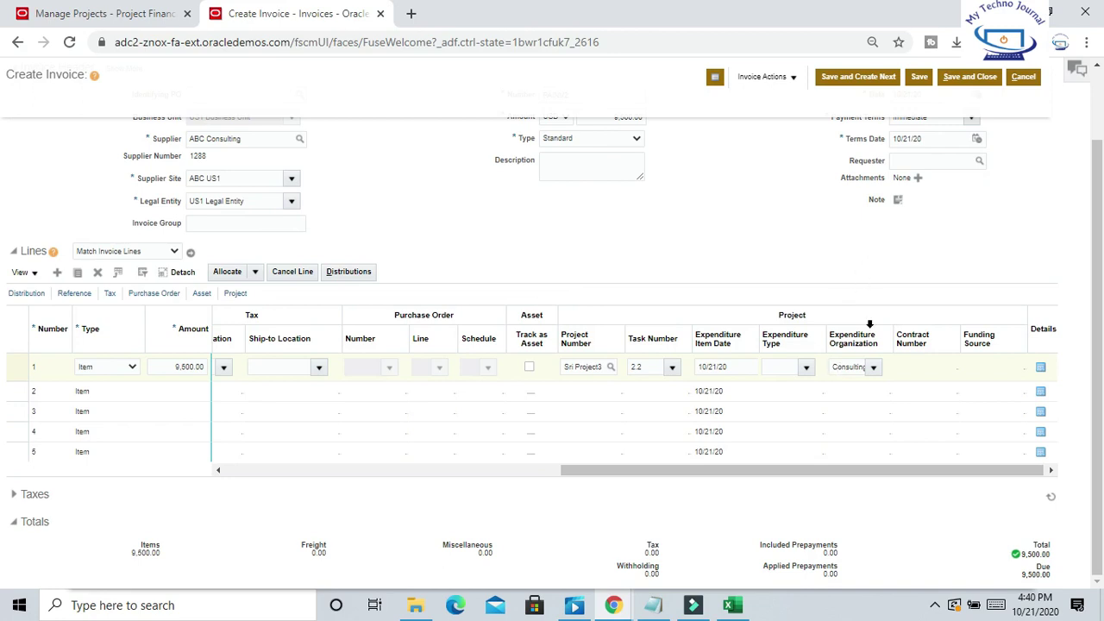
left_click(833, 366)
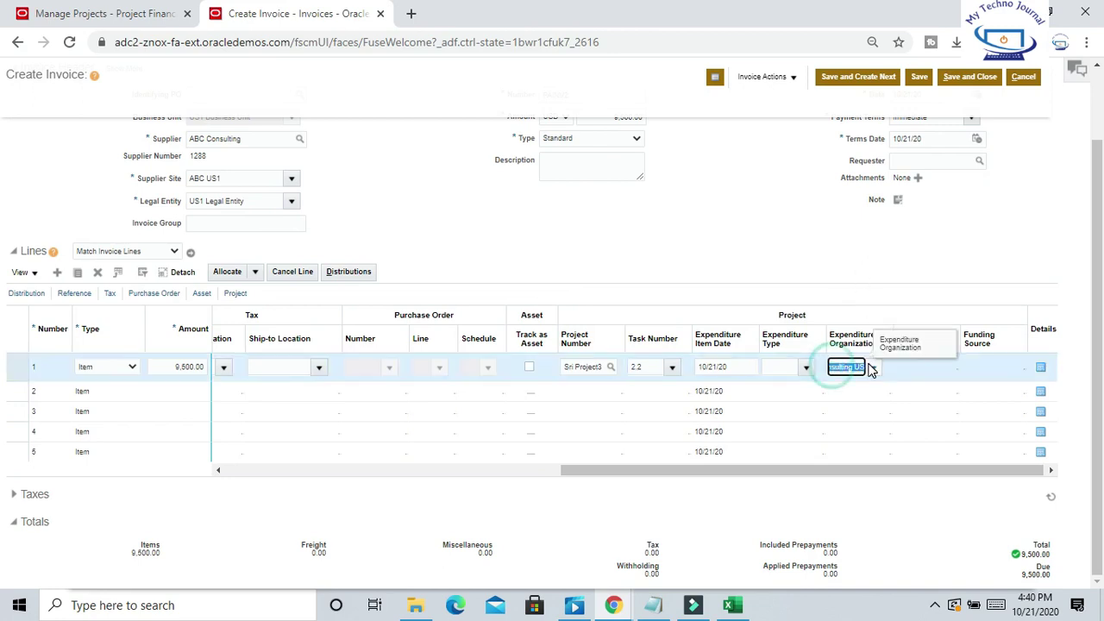
left_click(850, 247)
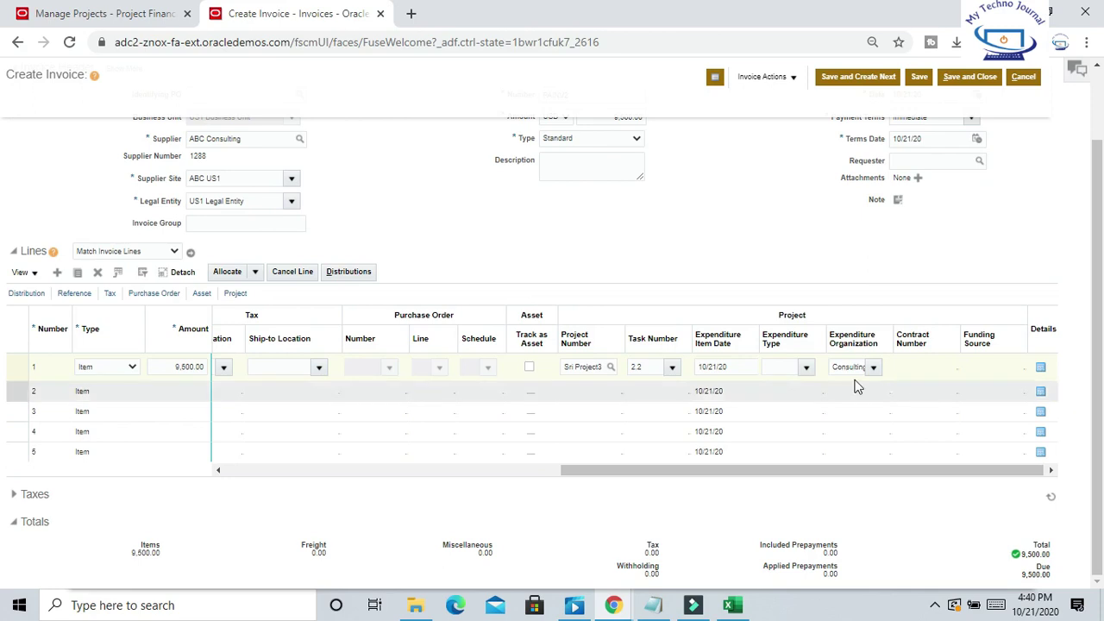
Set the expenditure type of invoice line 1 to Contractor Fees.
left_click(805, 367)
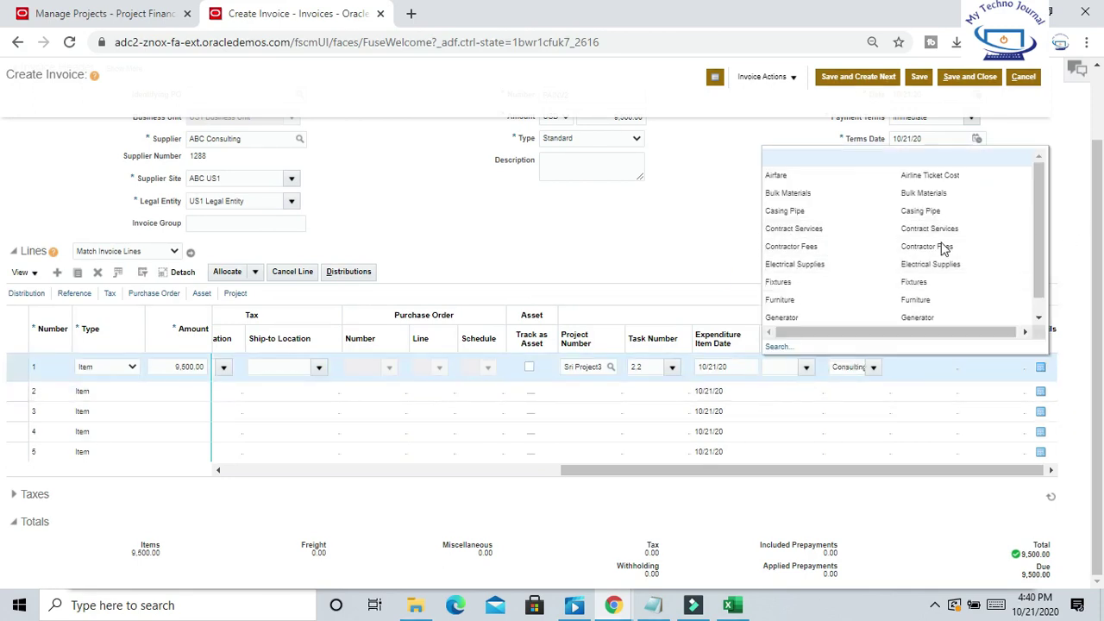
left_click(811, 246)
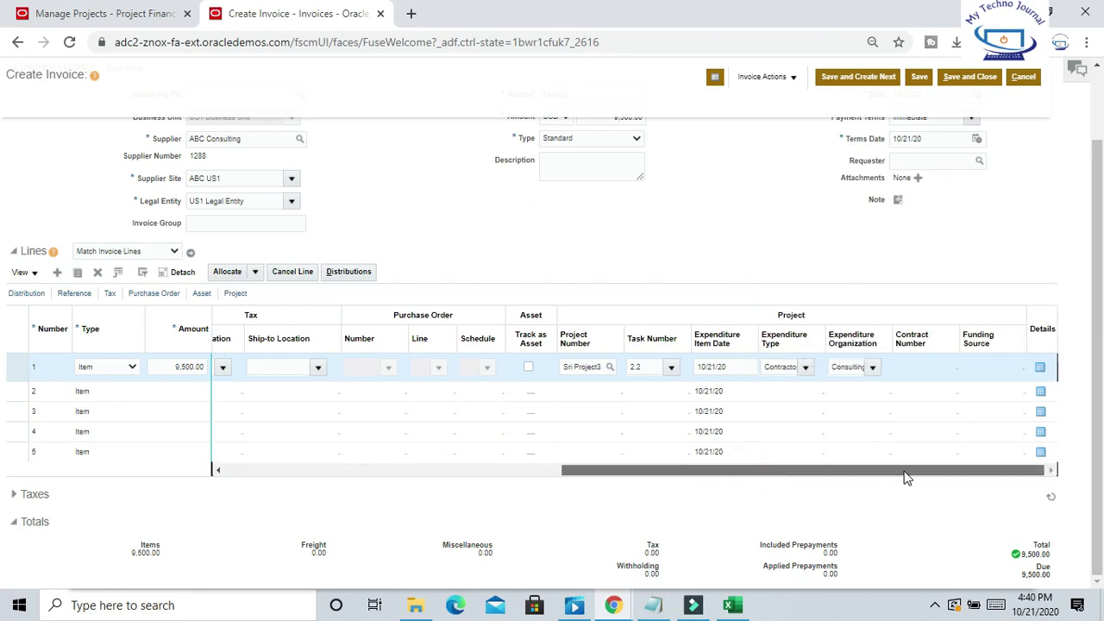
left_click_drag(905, 477, 830, 471)
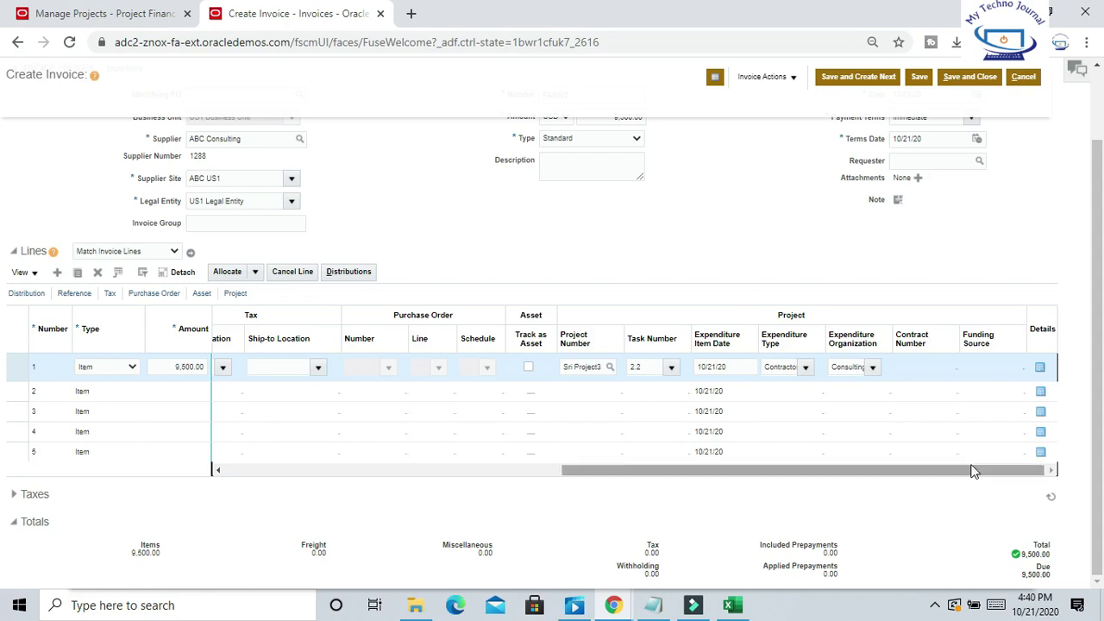
left_click_drag(995, 471, 1092, 332)
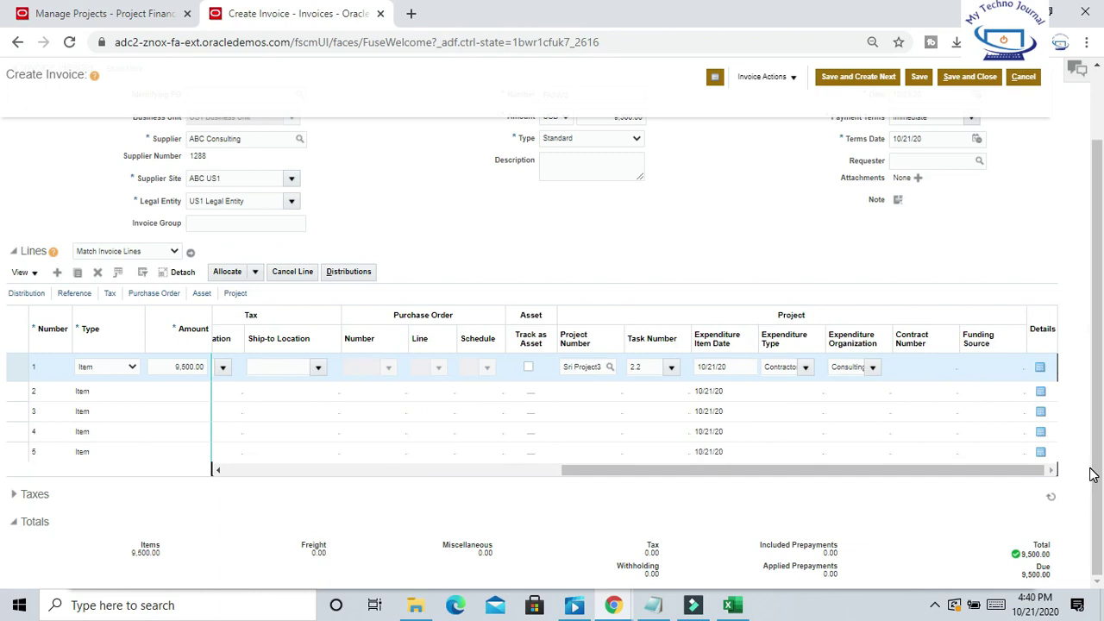
Save the invoice and keep it open for further processing.
left_click(919, 76)
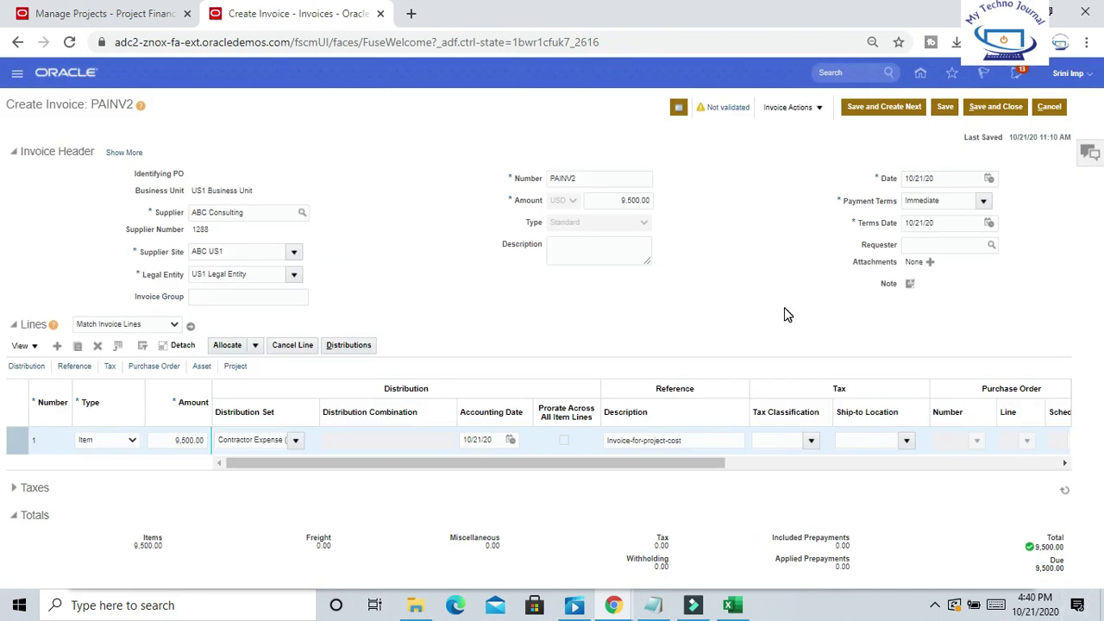
left_click(690, 466)
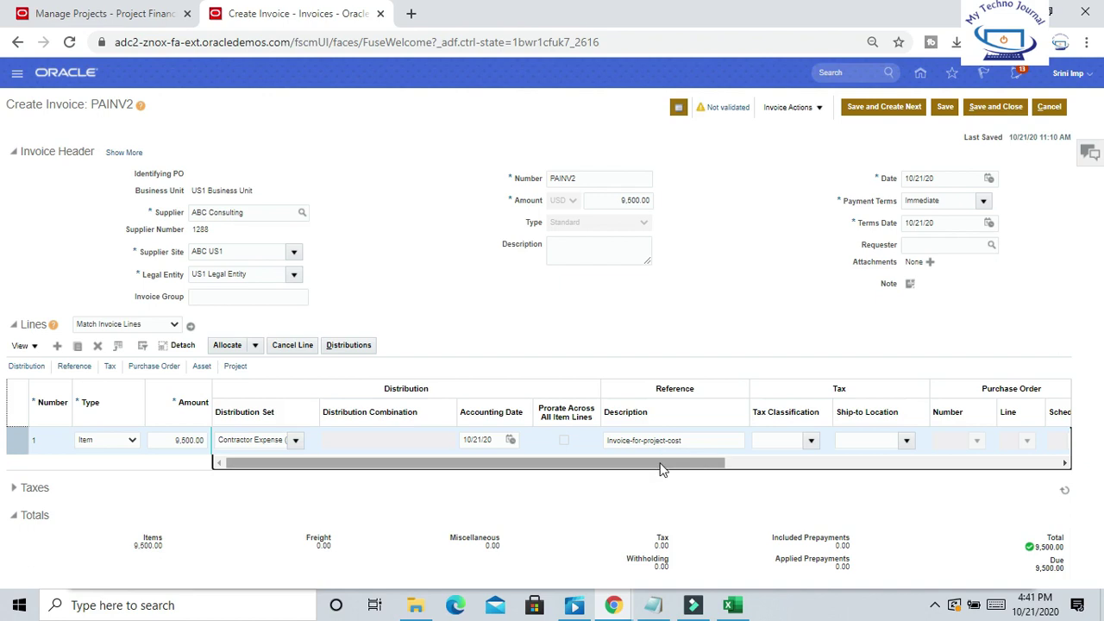
left_click_drag(658, 463, 345, 480)
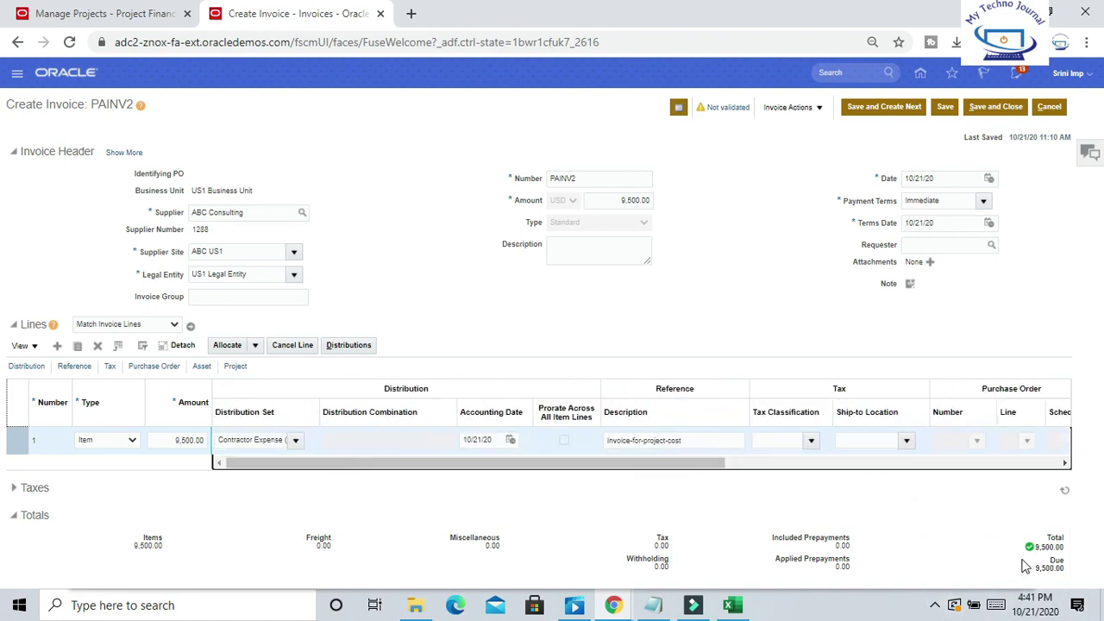
Validate the invoice, then check its status and holds in the invoice summary and close the summary.
left_click(817, 107)
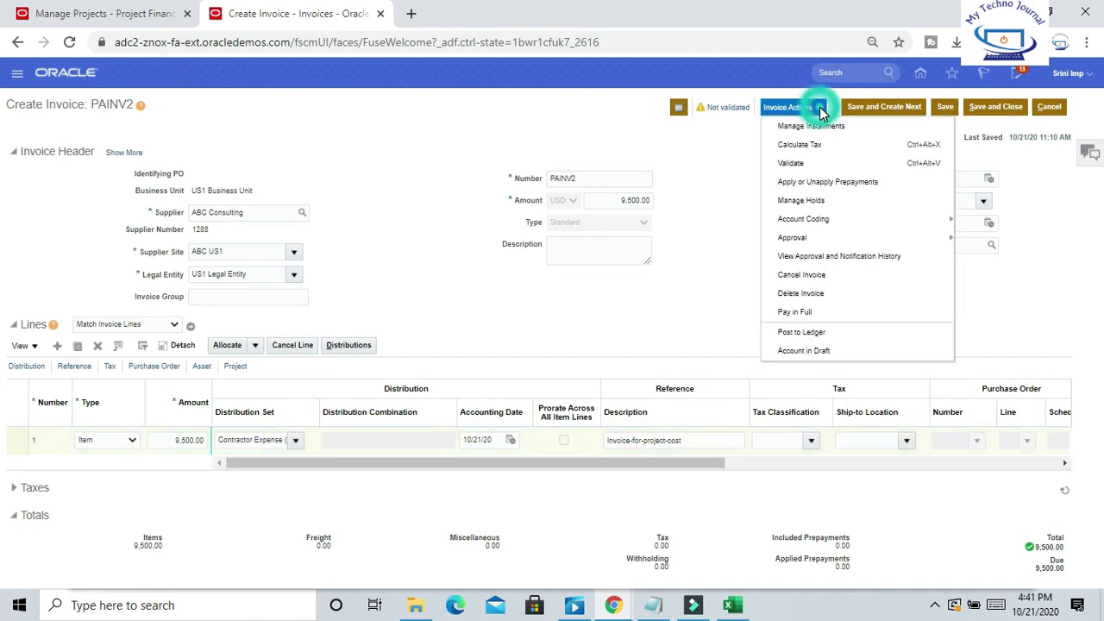
left_click(791, 163)
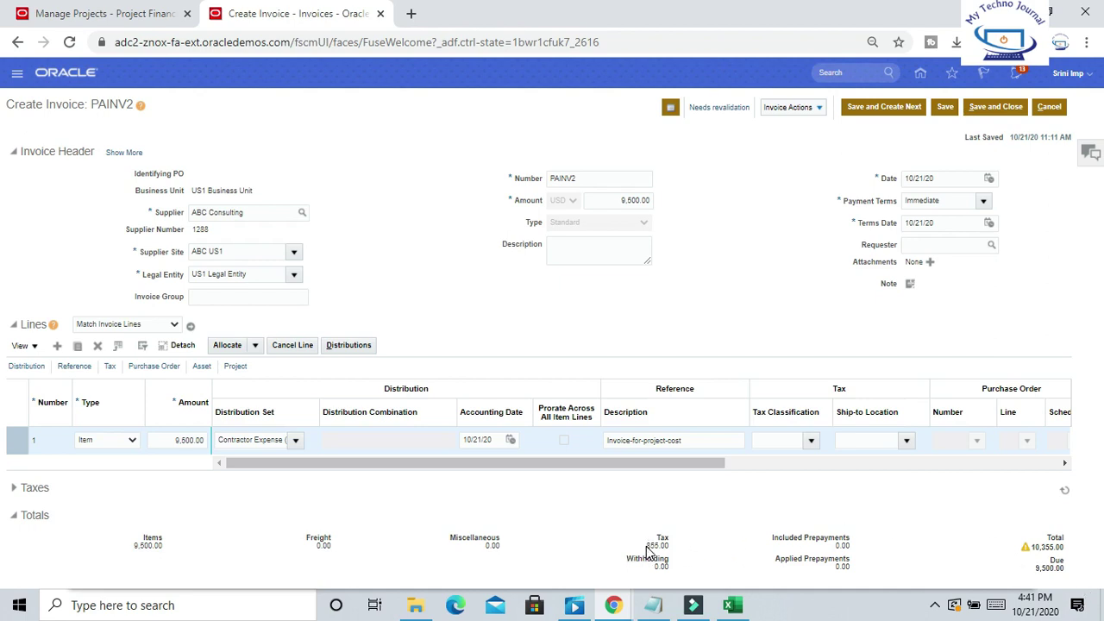
left_click(723, 108)
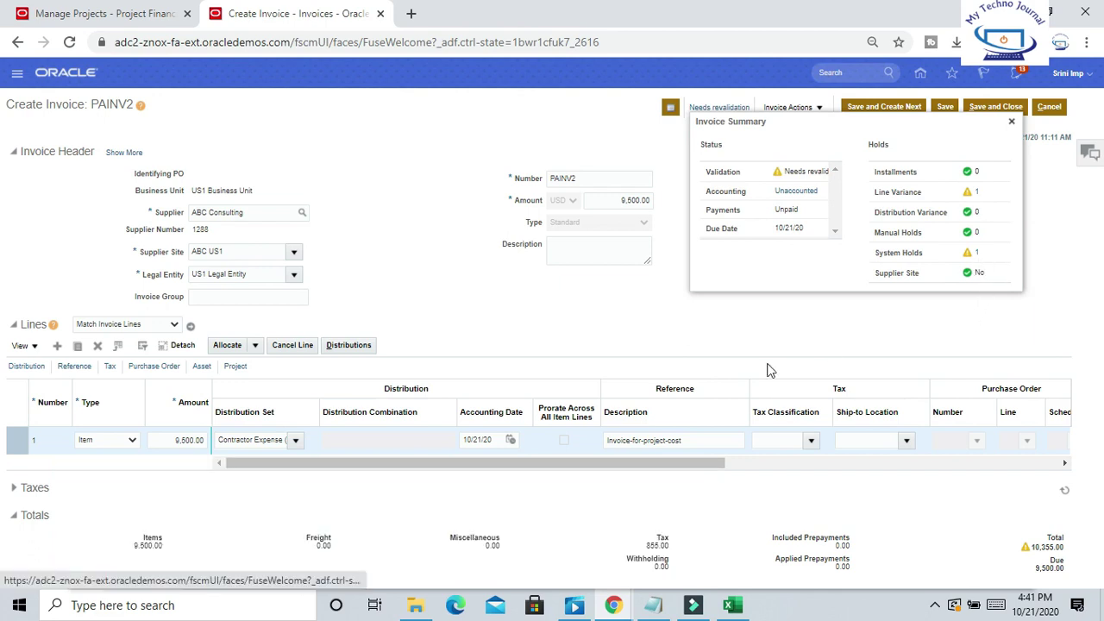
left_click(688, 330)
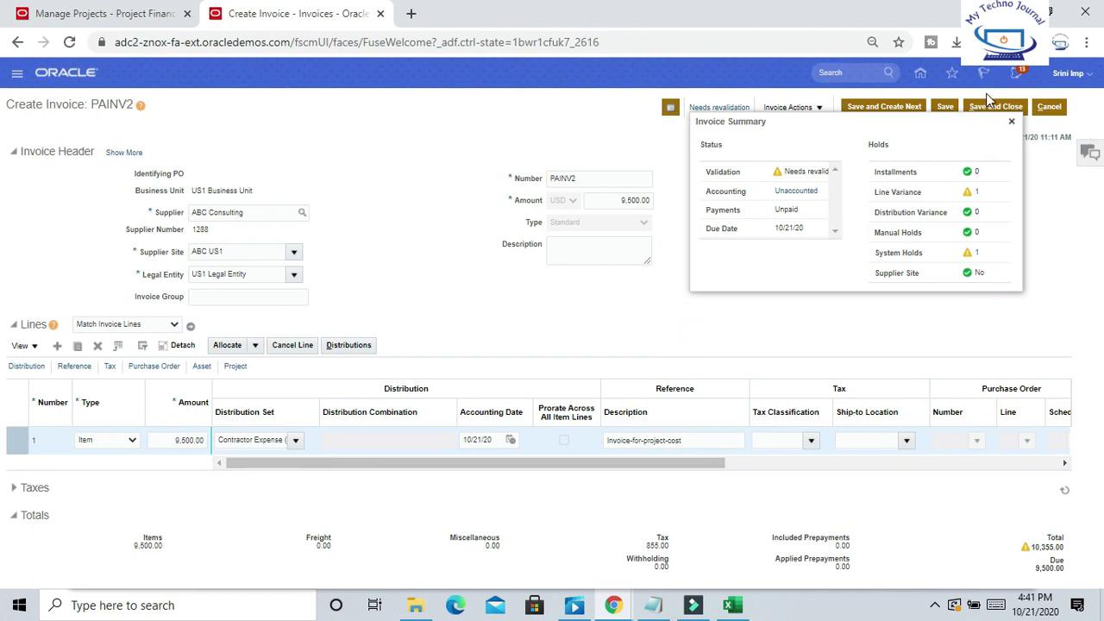
left_click(1011, 120)
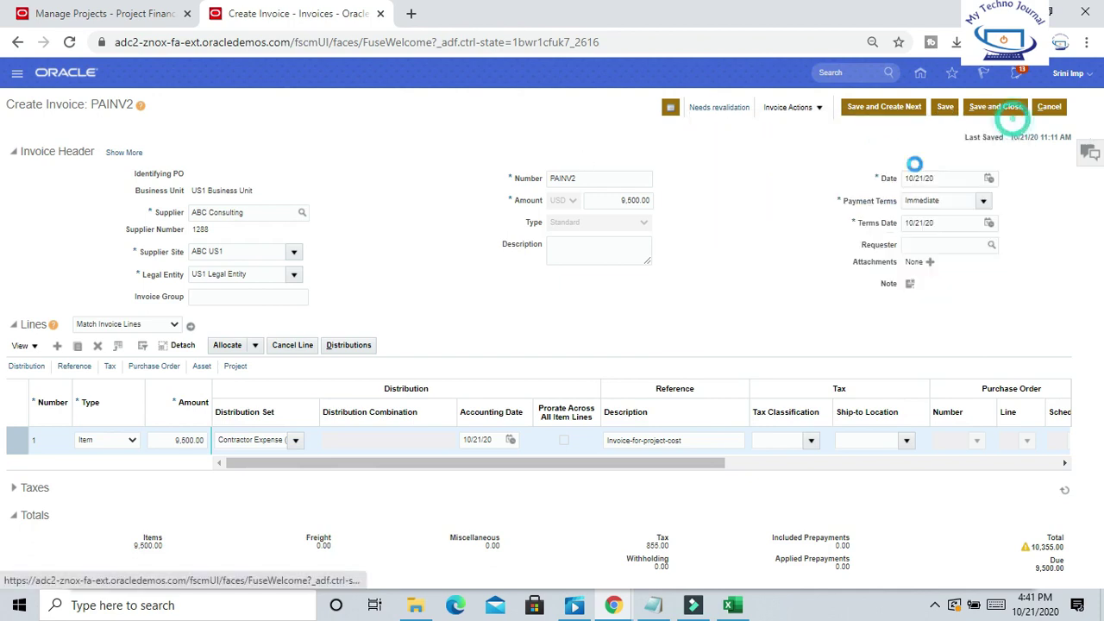
Set the invoice header amount to 10,355 so that it includes the tax.
left_click(612, 200)
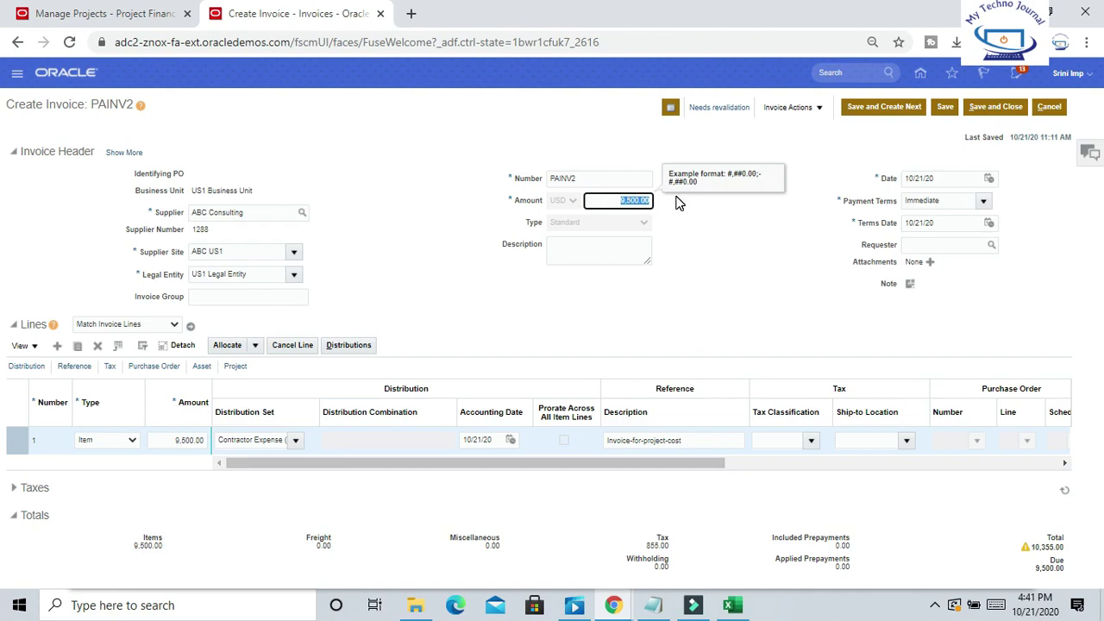
type("10")
left_click(700, 238)
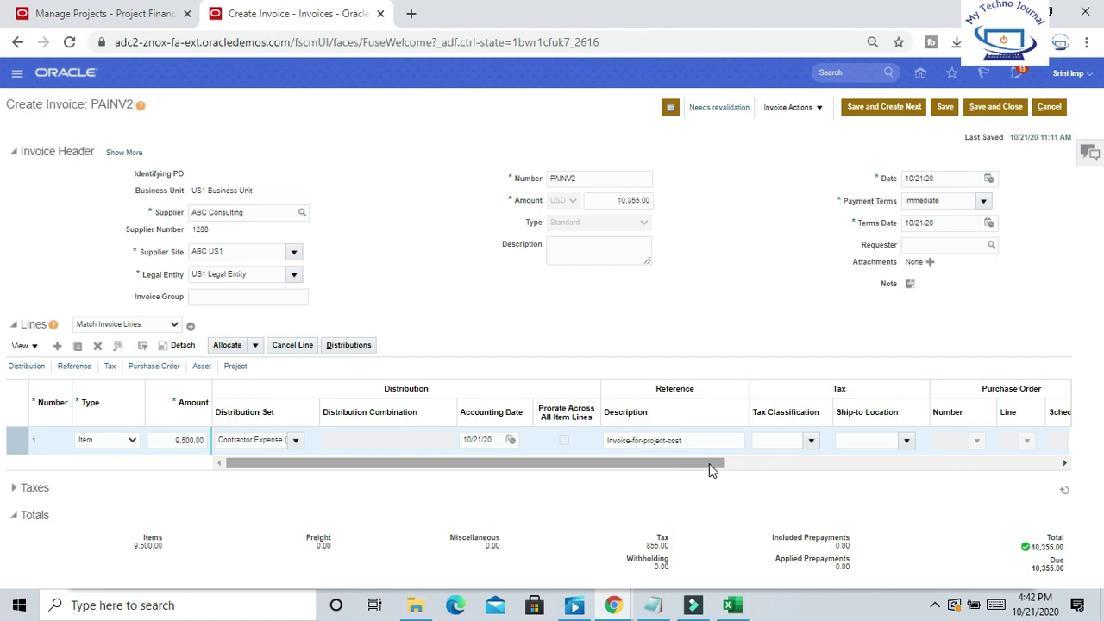
left_click_drag(709, 463, 847, 258)
left_click(850, 261)
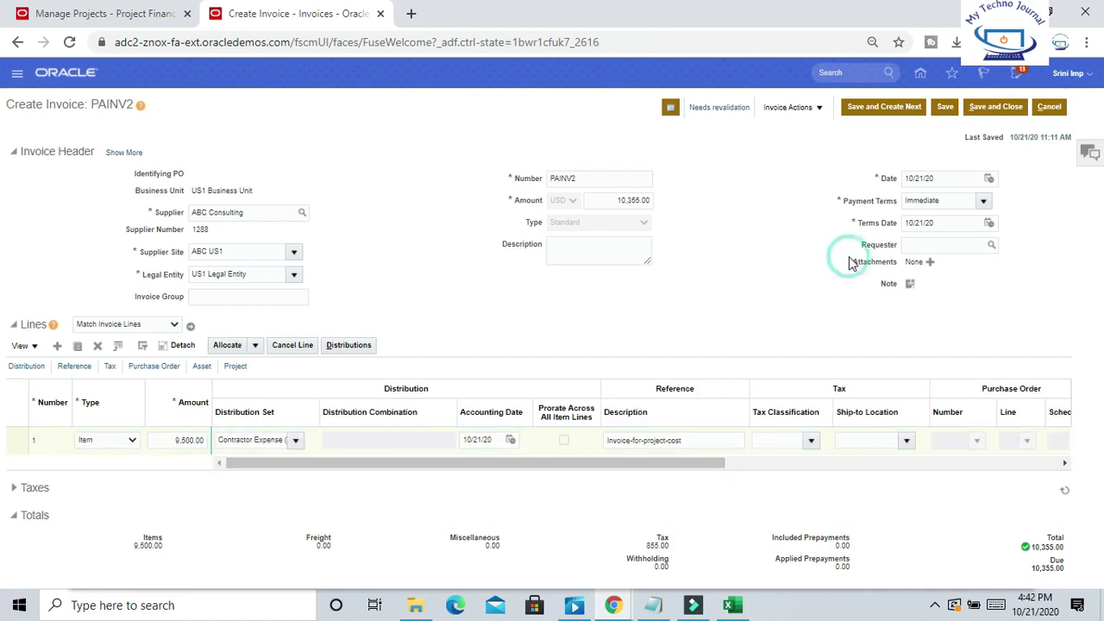
Validate the invoice again with the corrected header amount.
left_click(622, 200)
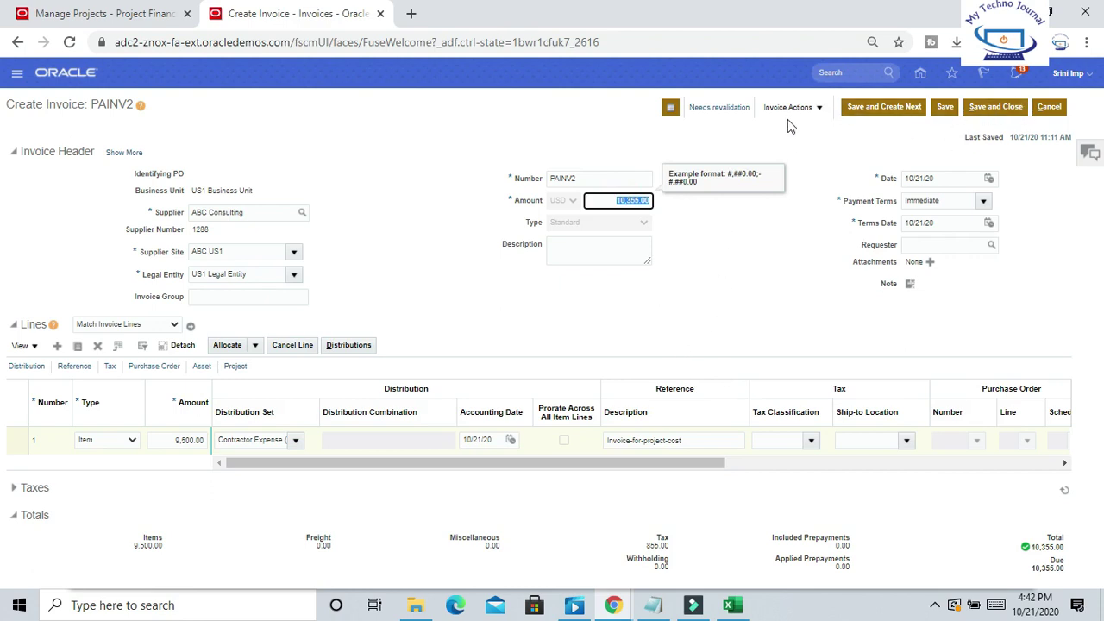
left_click(819, 108)
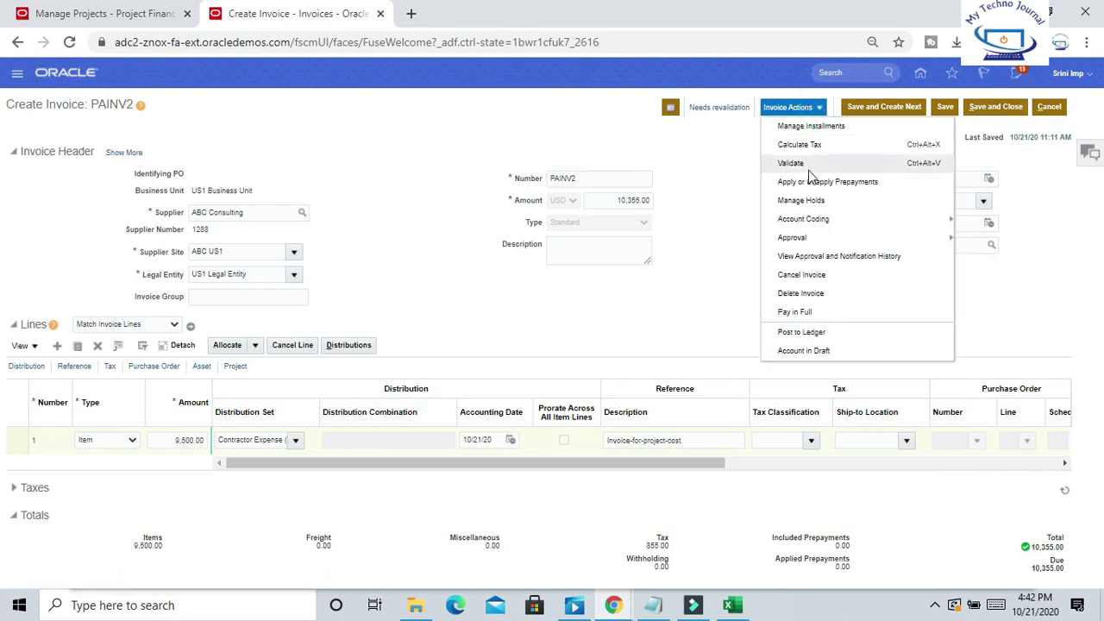
left_click(791, 164)
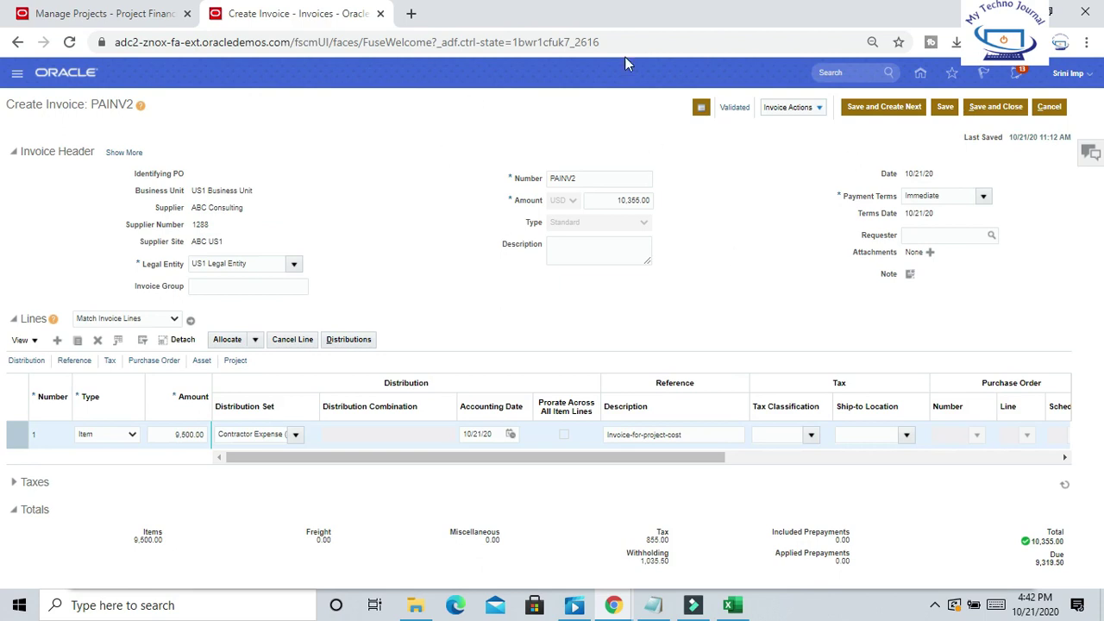
Post the validated invoice to the ledger, review its accounting lines and return to the invoice.
left_click(821, 110)
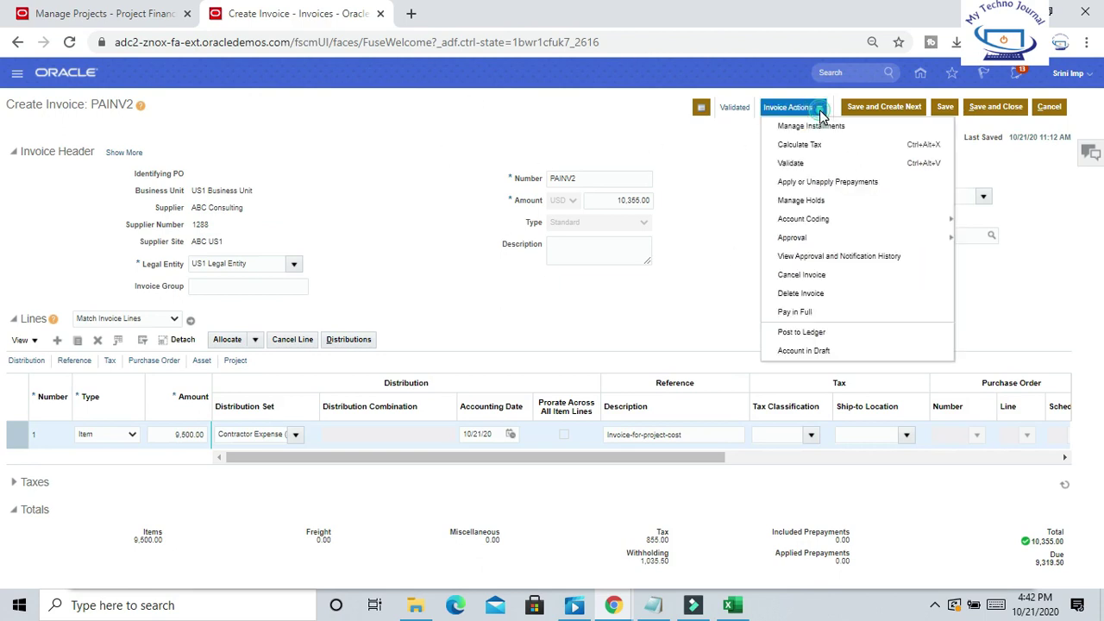
left_click(801, 332)
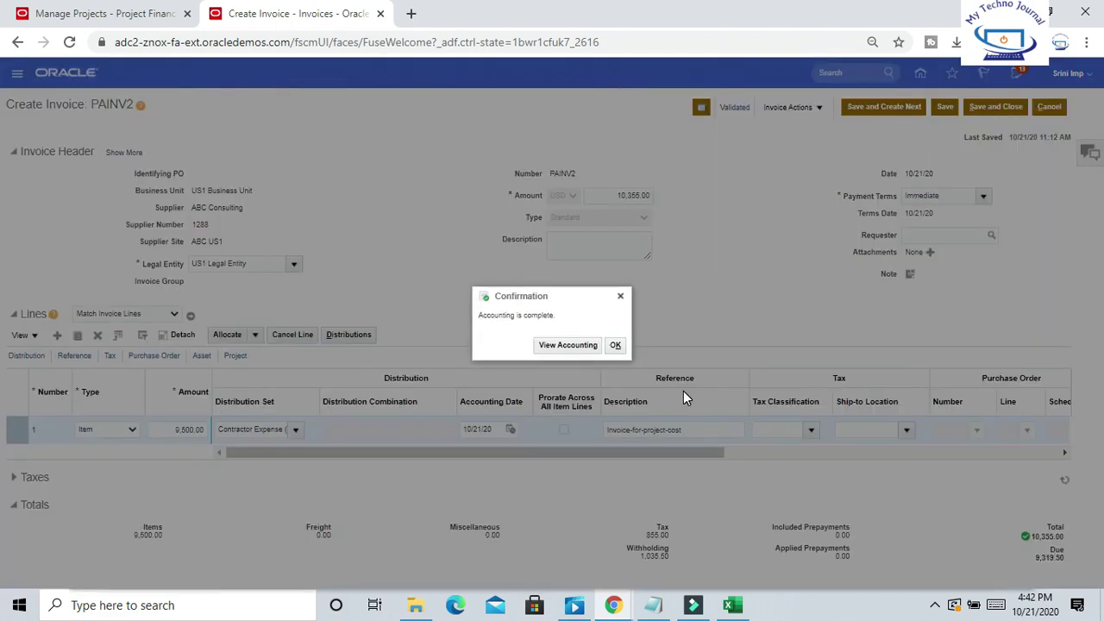
left_click(568, 345)
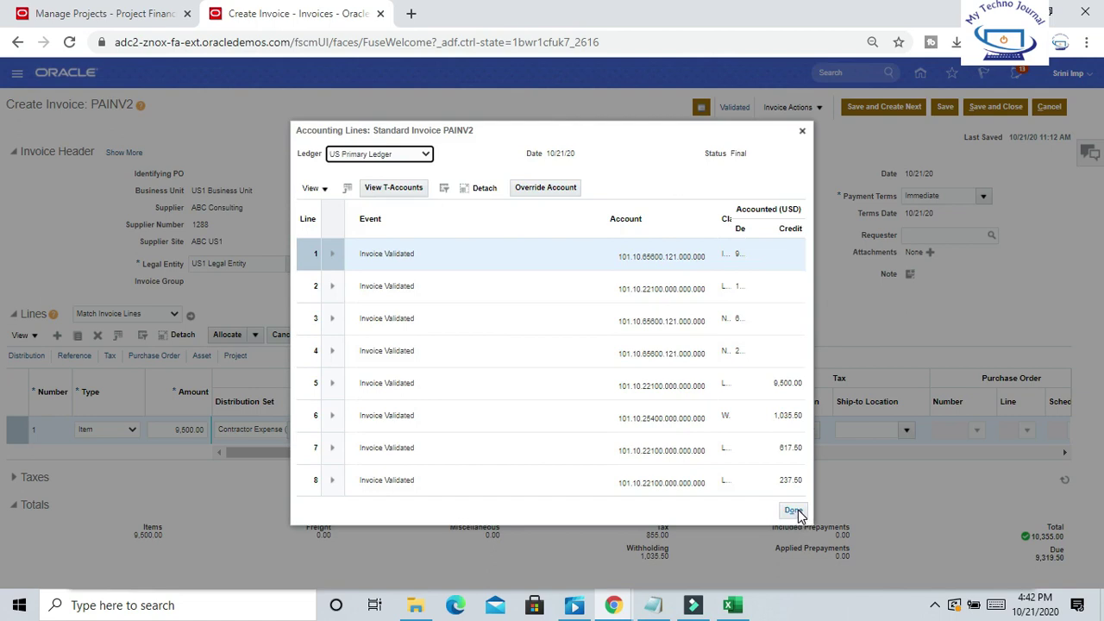
left_click(793, 510)
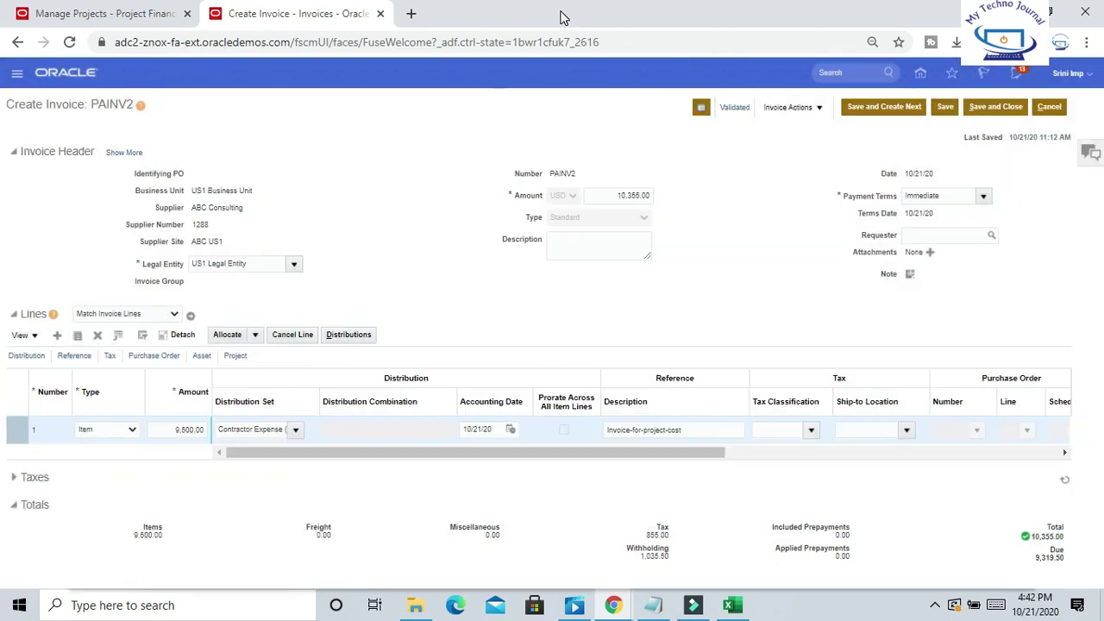
left_click_drag(653, 454, 190, 458)
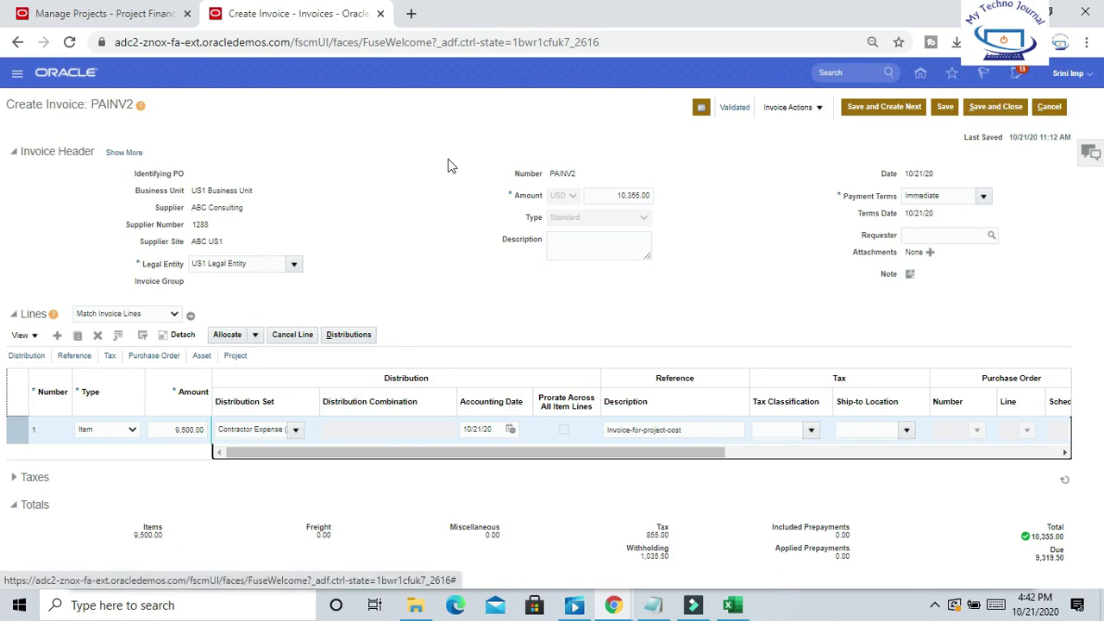
Save and close invoice PAINV2, then switch back to the Manage Projects page.
left_click_drag(550, 175, 595, 179)
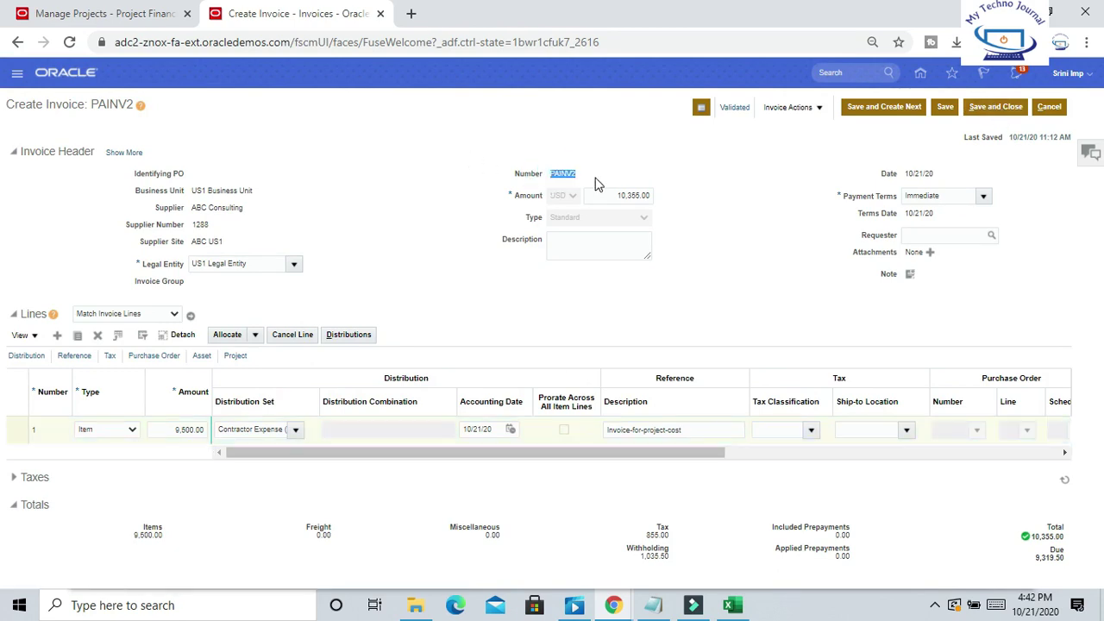
left_click(1010, 115)
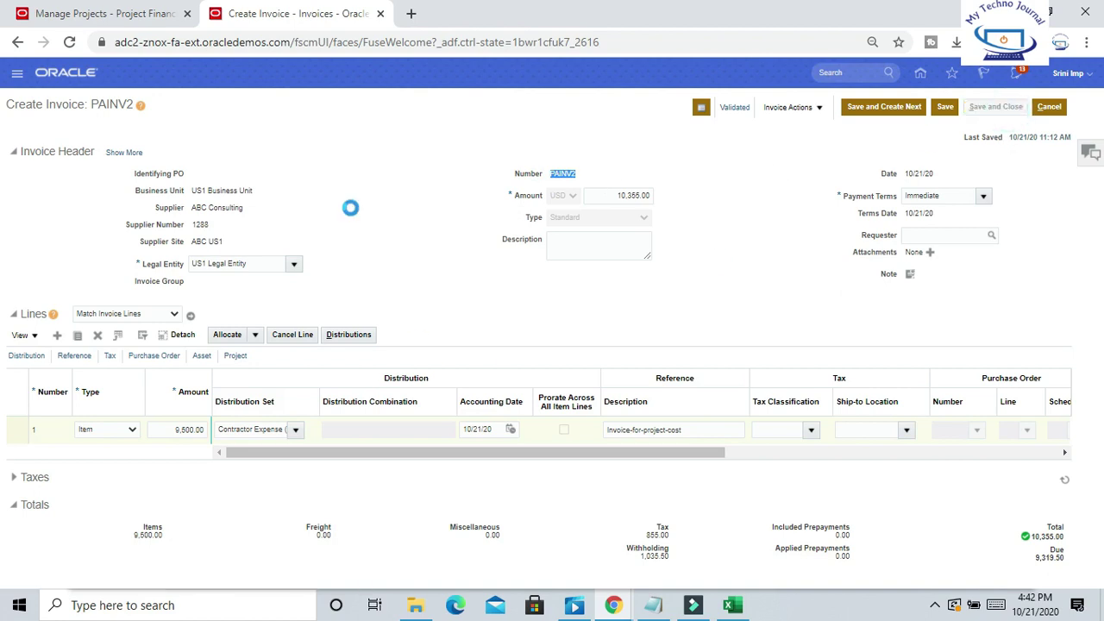
left_click(107, 13)
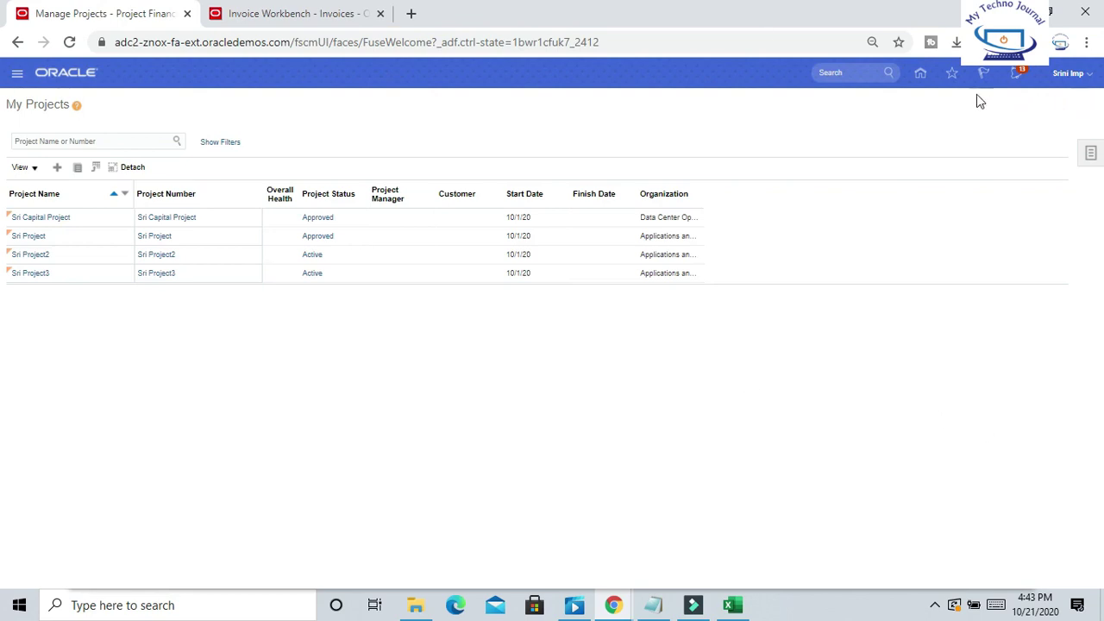
Go to the Costs work area under Projects and open the Import Costs process.
left_click(920, 76)
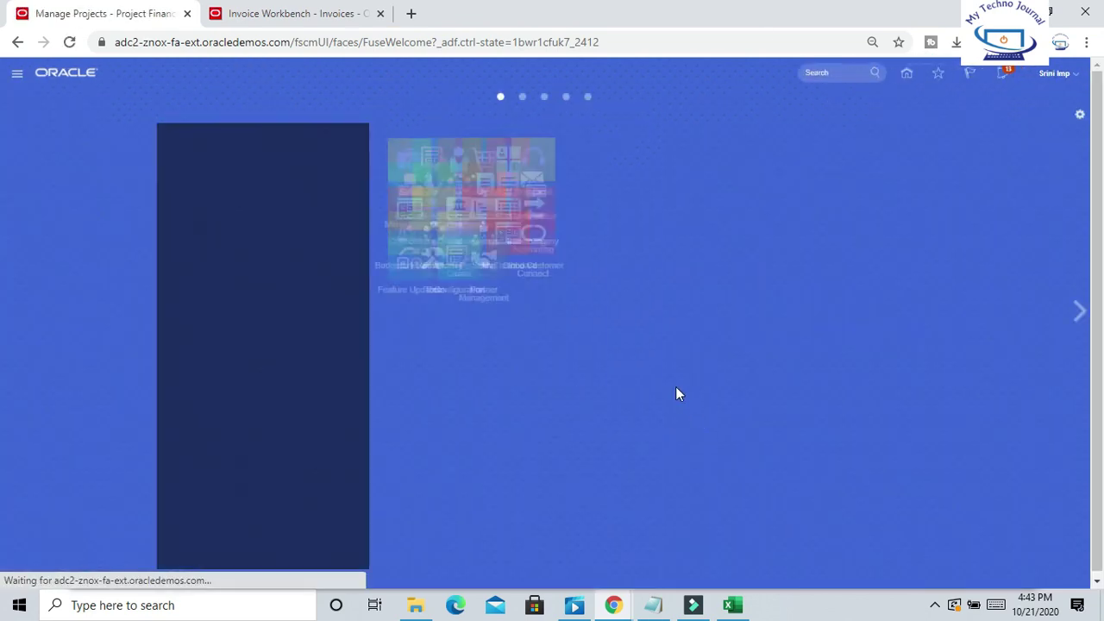
left_click(705, 349)
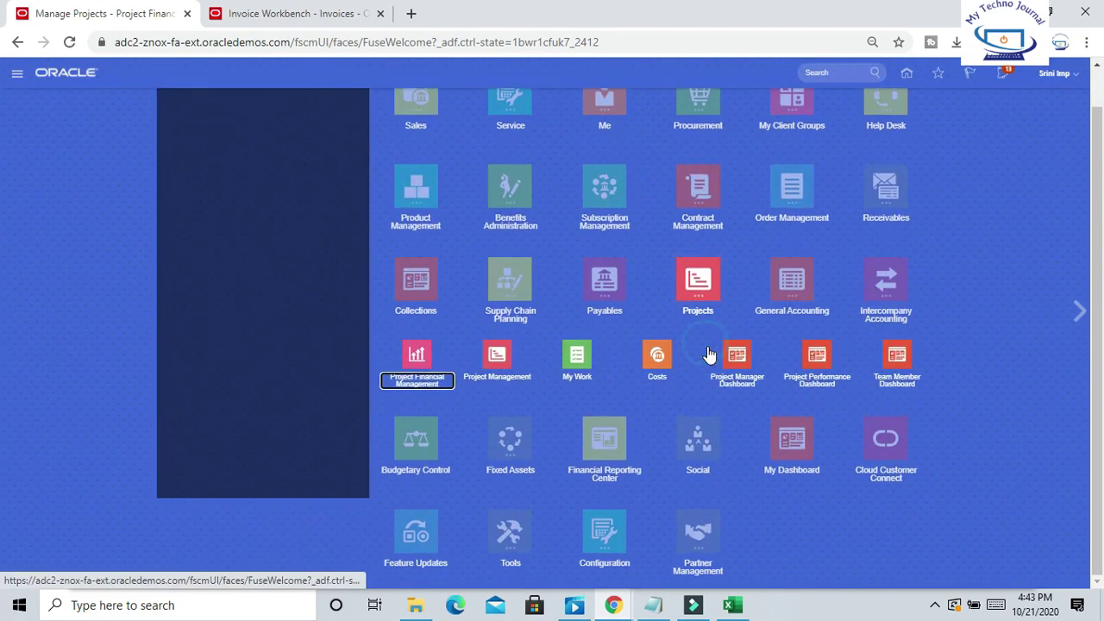
left_click(676, 379)
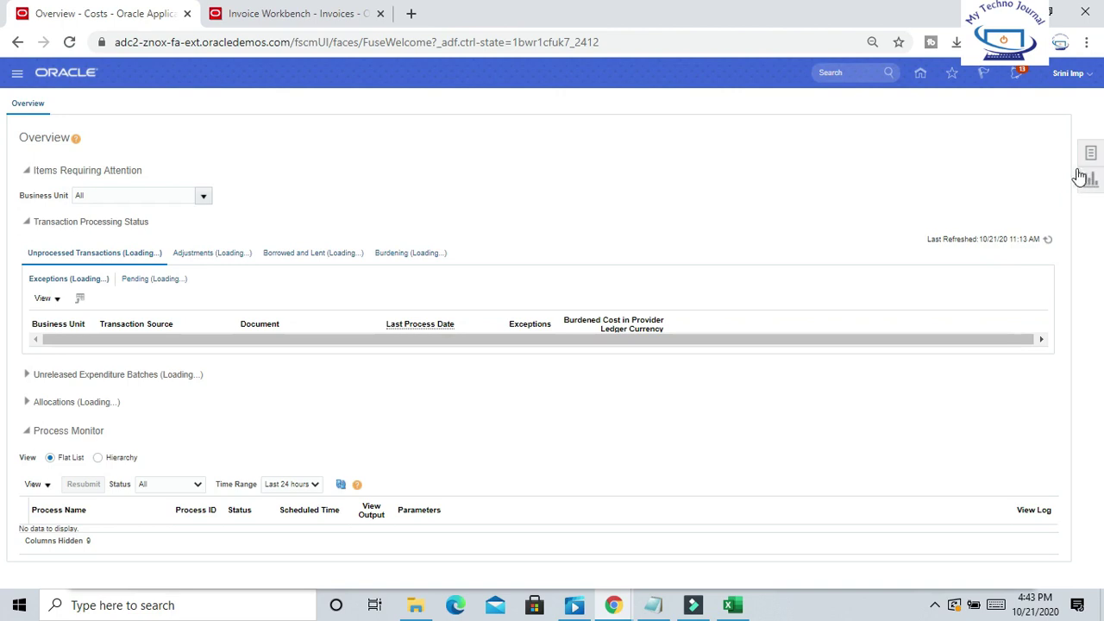
left_click(1090, 153)
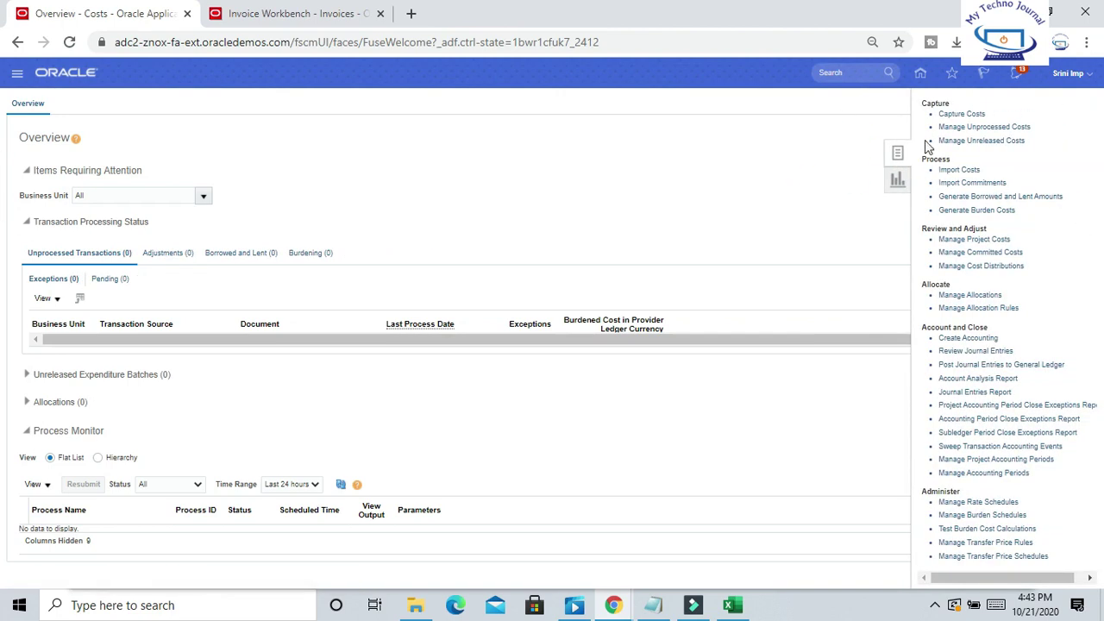
left_click(961, 170)
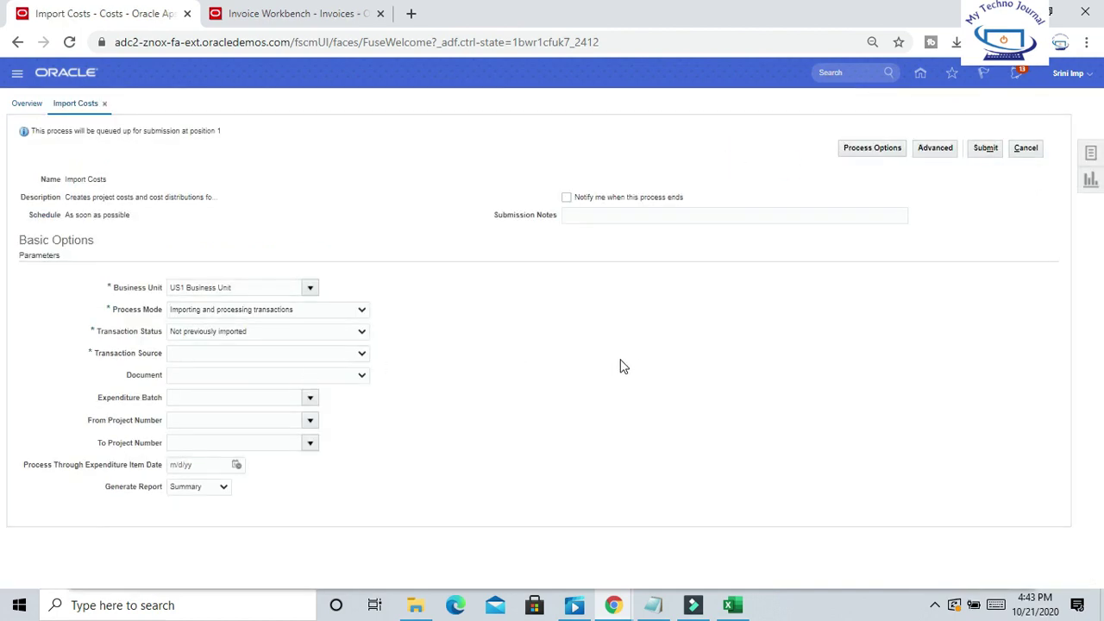
Set the Import Costs transaction source to Oracle Fusion Payables and the document to Supplier Invoice.
left_click(234, 353)
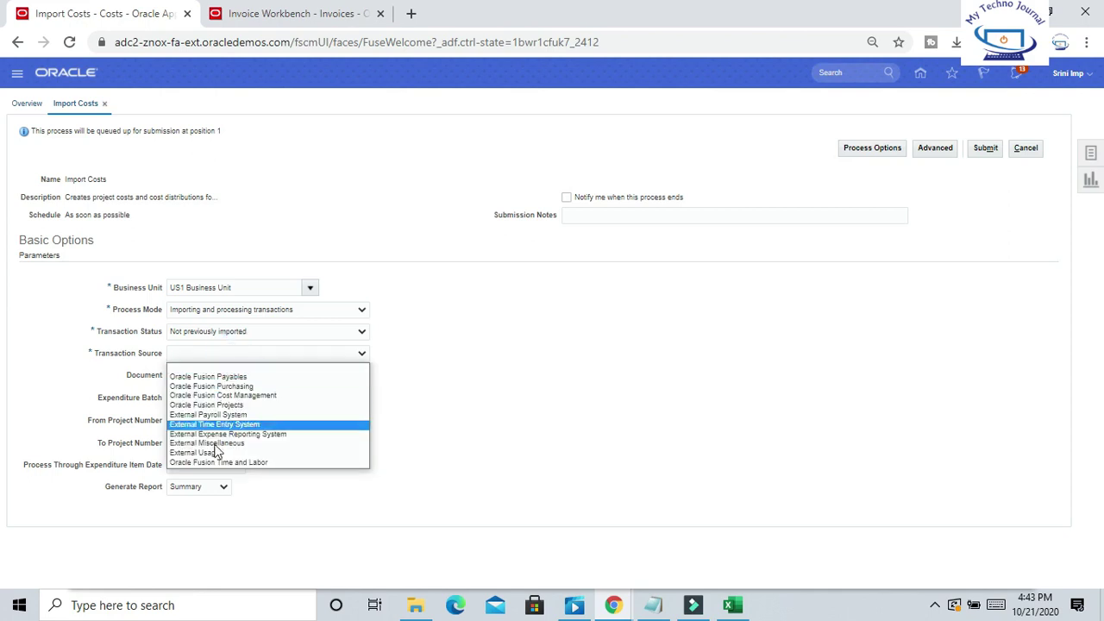
left_click(212, 376)
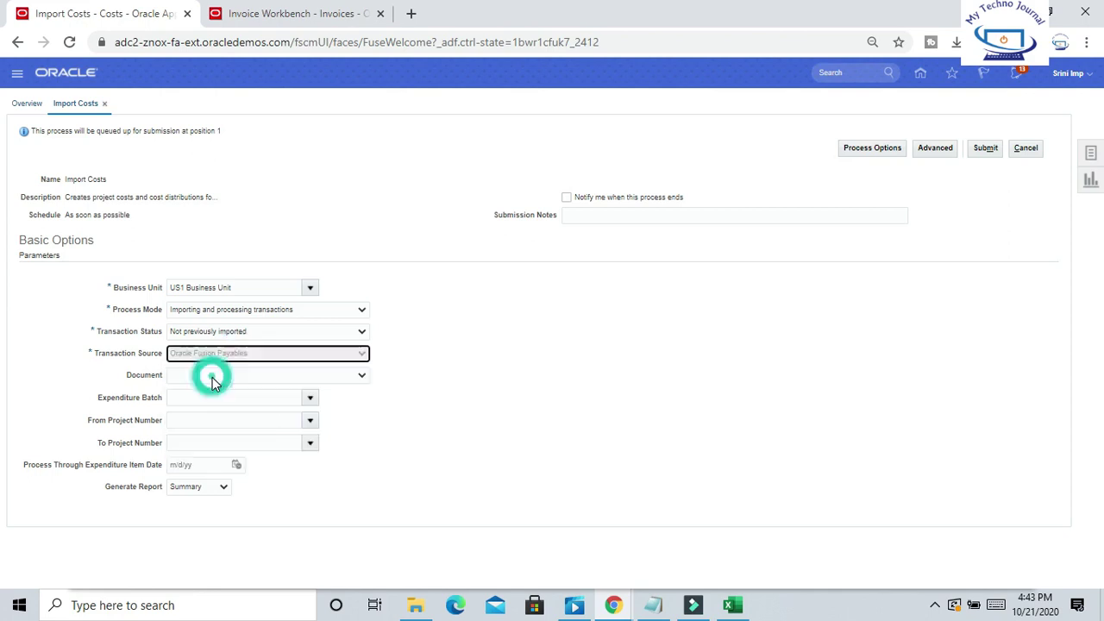
left_click(362, 376)
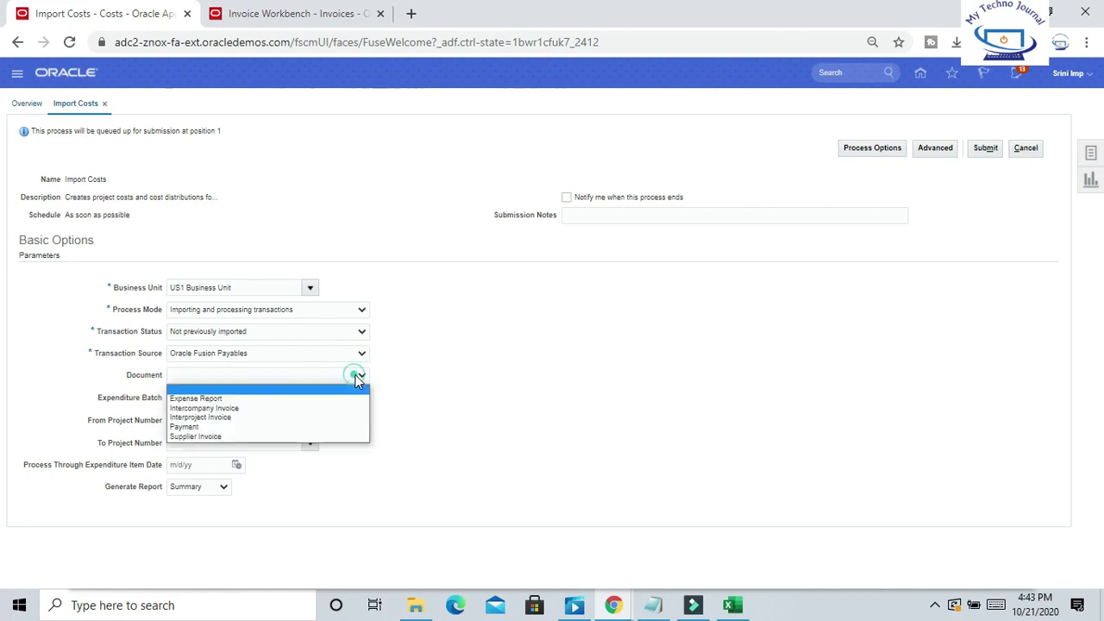
left_click(195, 437)
left_click(209, 438)
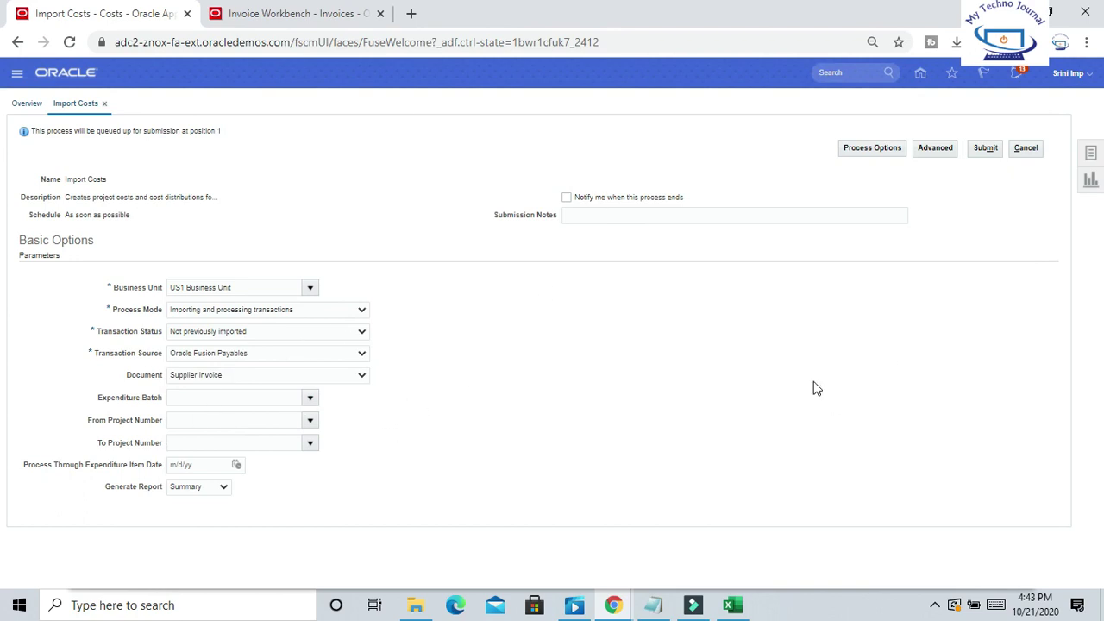
Submit the Import Costs process for US1 Business Unit and acknowledge the confirmation.
left_click(992, 155)
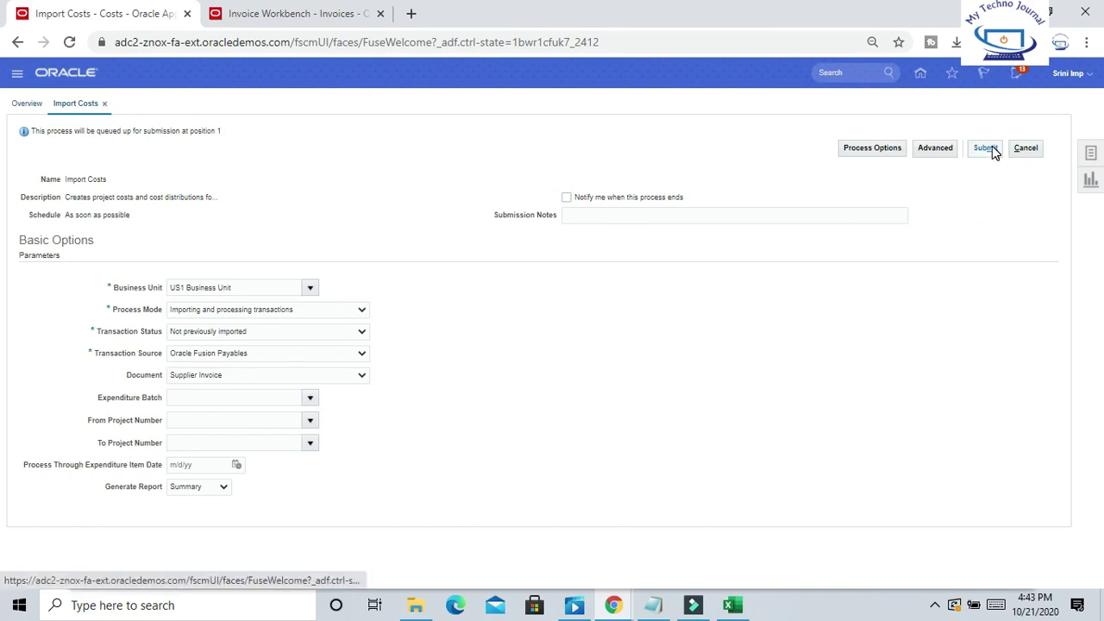
left_click(991, 149)
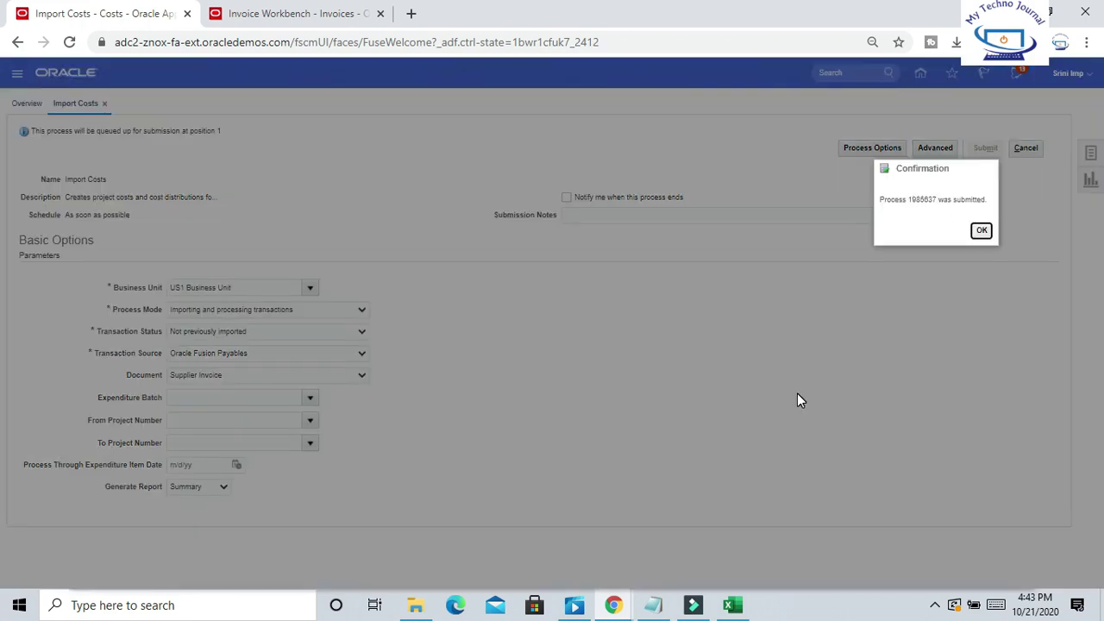
left_click(983, 231)
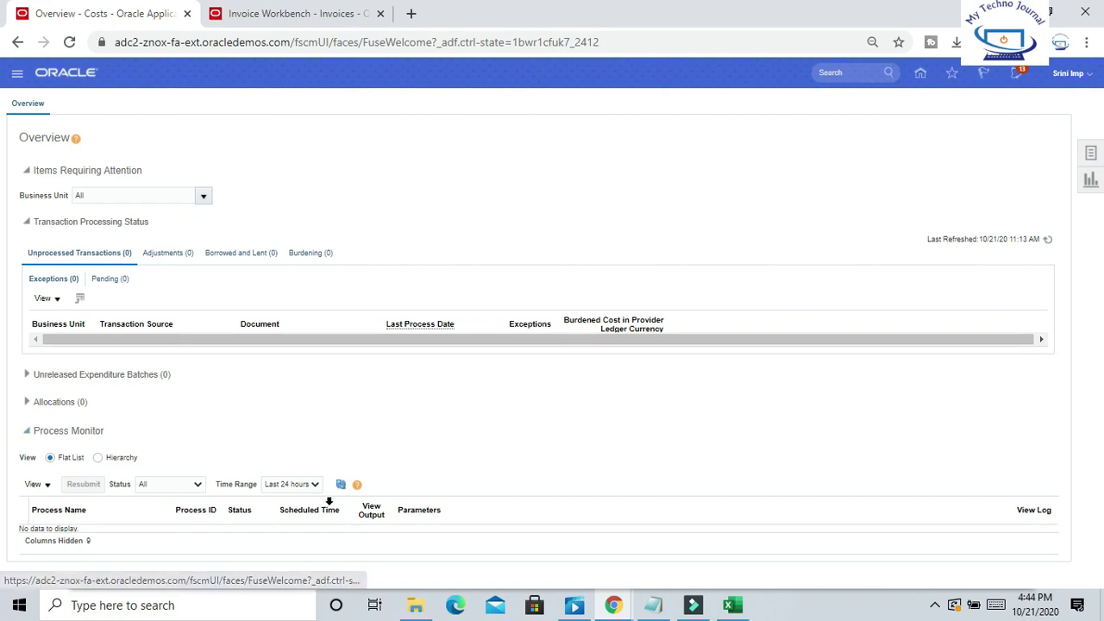
Refresh the process monitor repeatedly to follow the submitted Import Costs run until it finishes, and select its row.
left_click(340, 483)
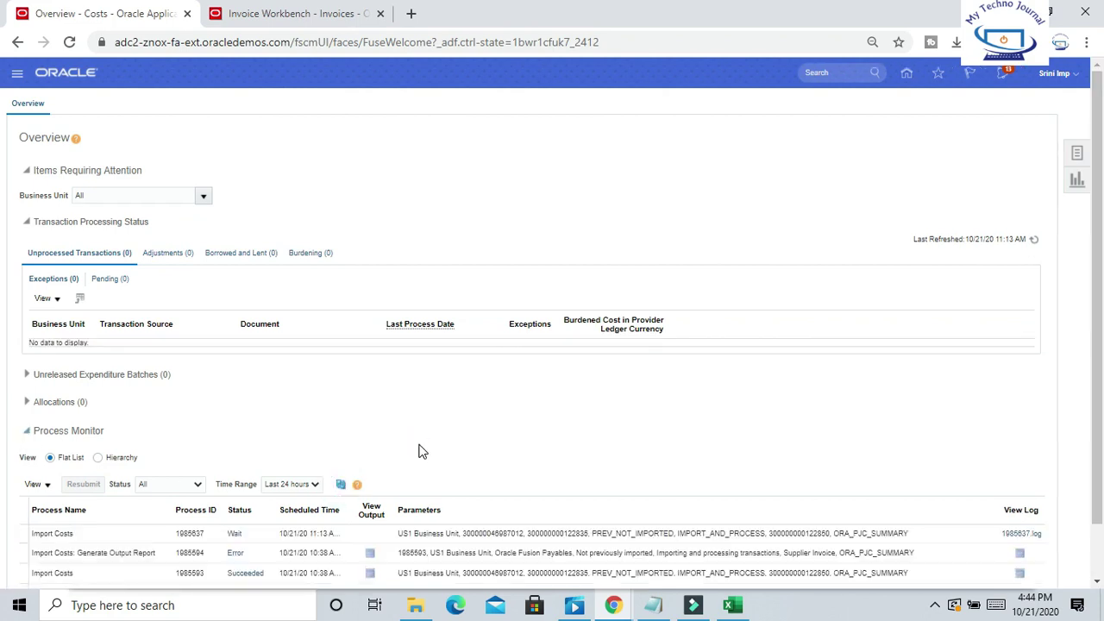
scroll(525, 438, "down", 2)
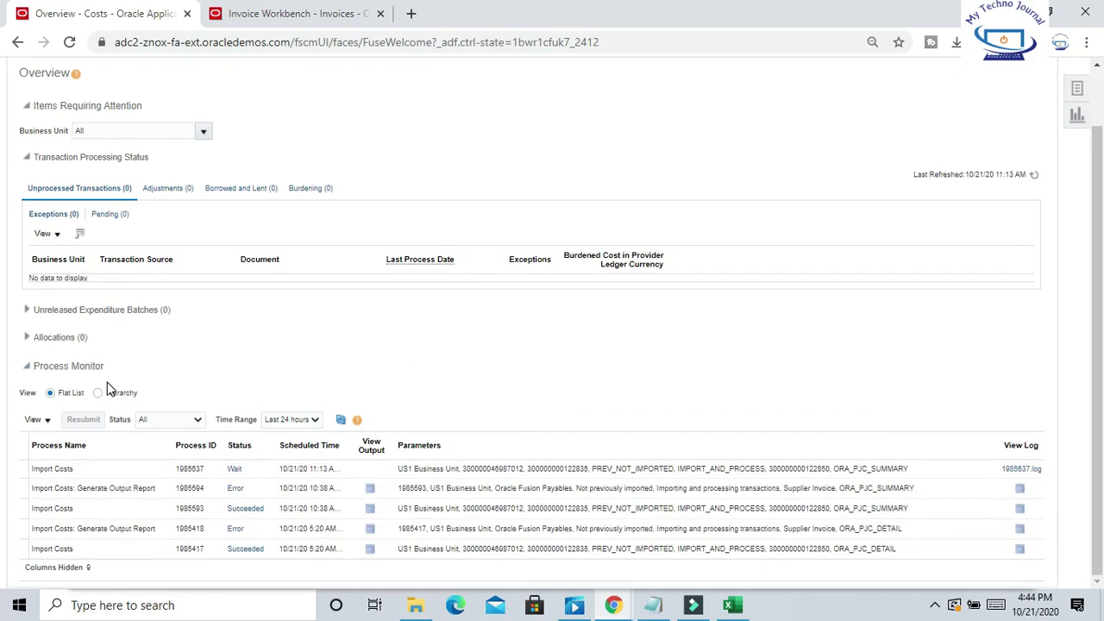
left_click(341, 419)
left_click(342, 420)
left_click(341, 418)
left_click(343, 420)
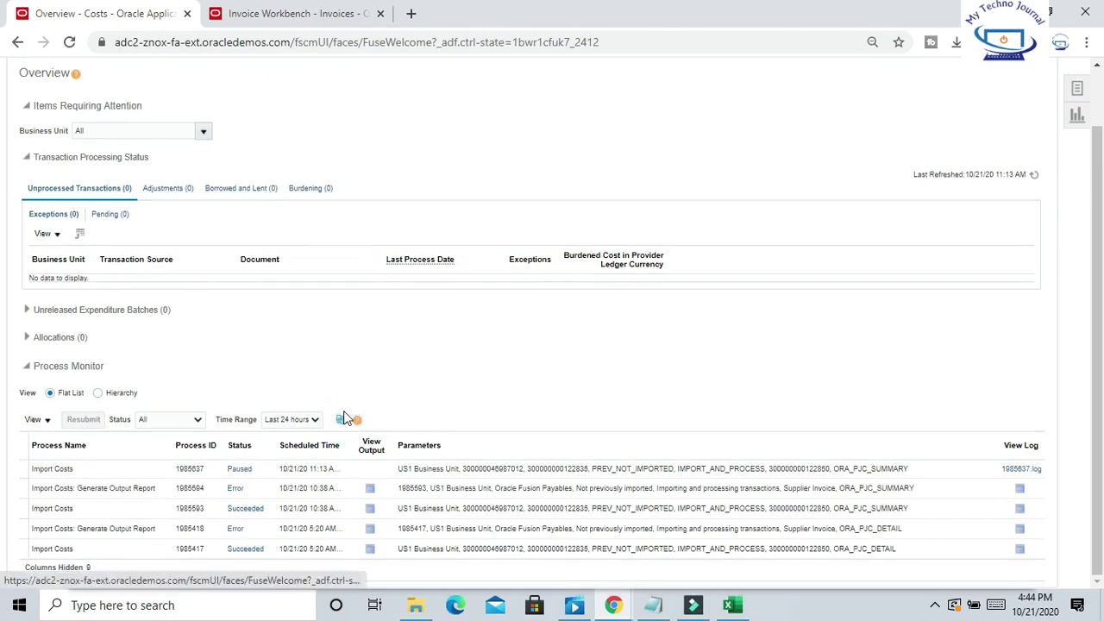
left_click(341, 419)
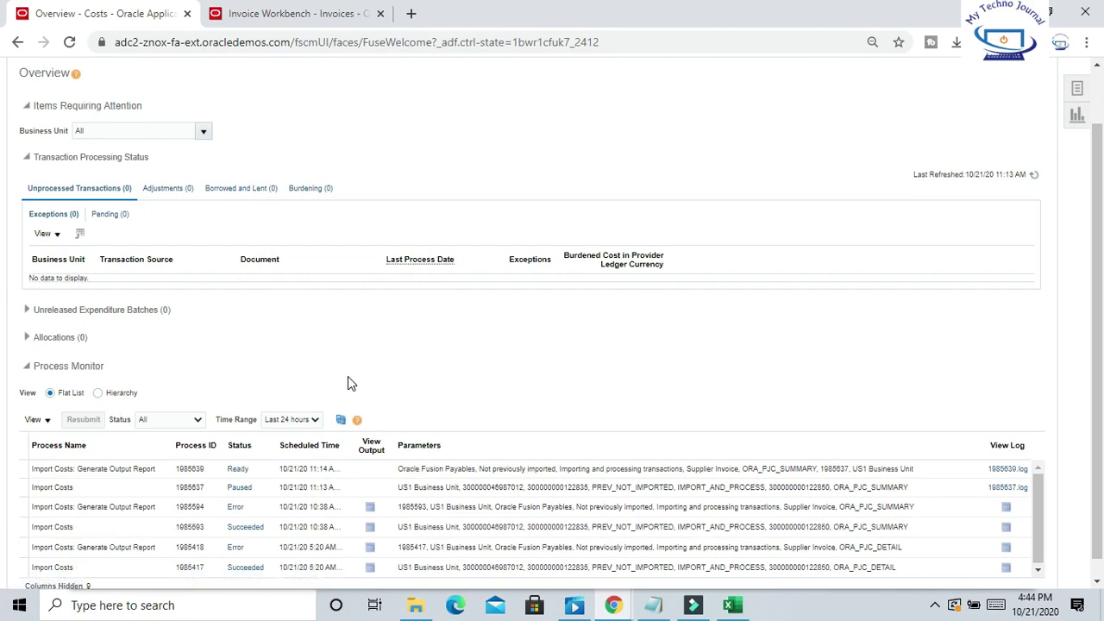
left_click(341, 419)
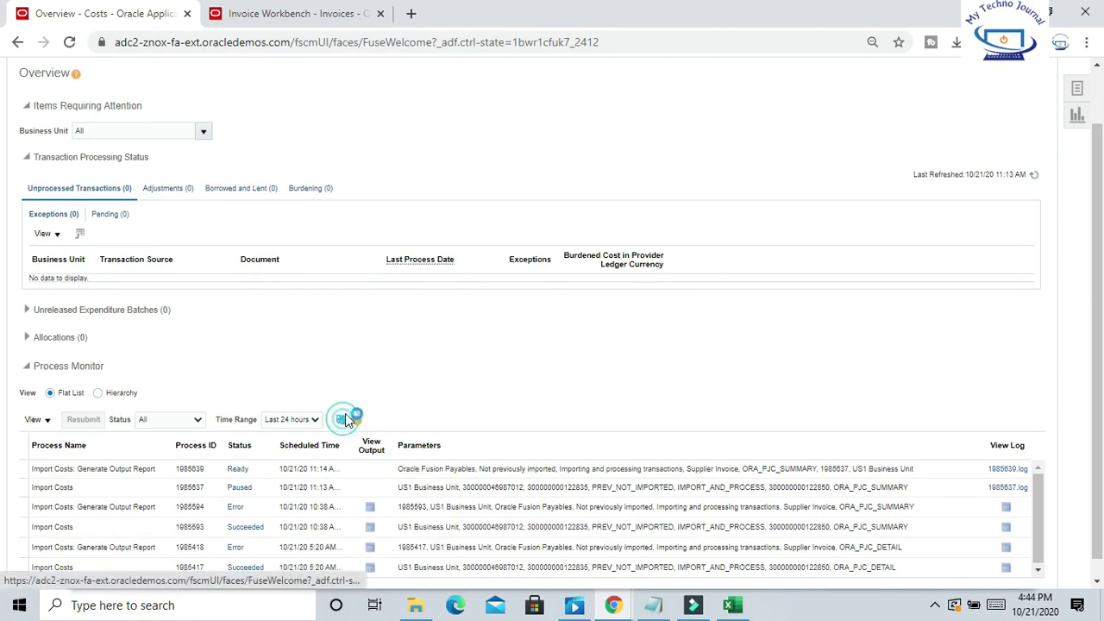
left_click(342, 419)
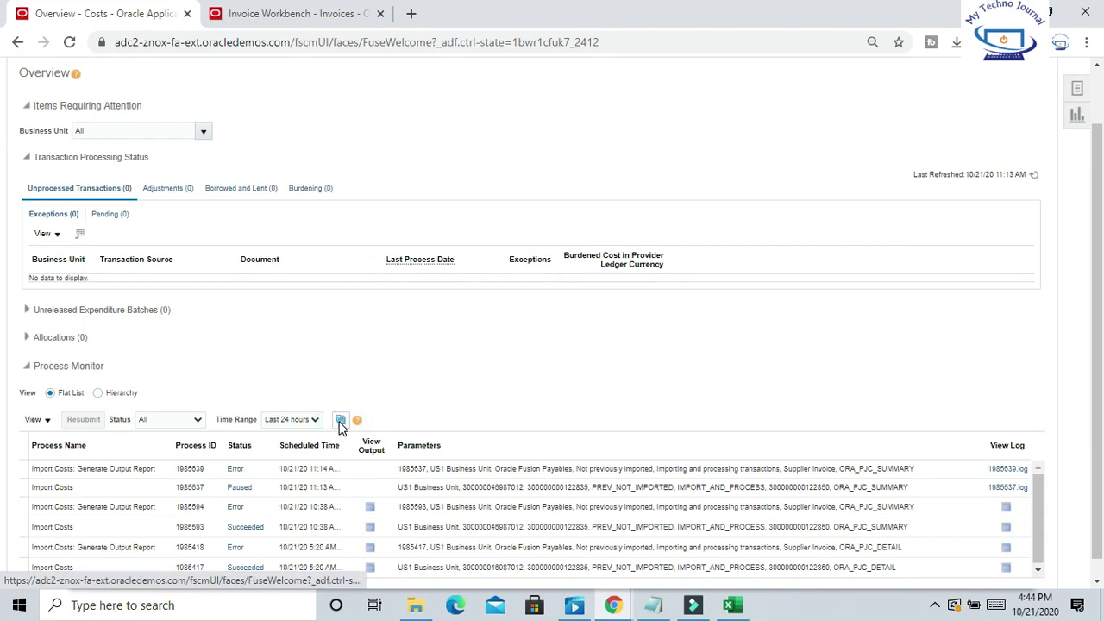
left_click(343, 417)
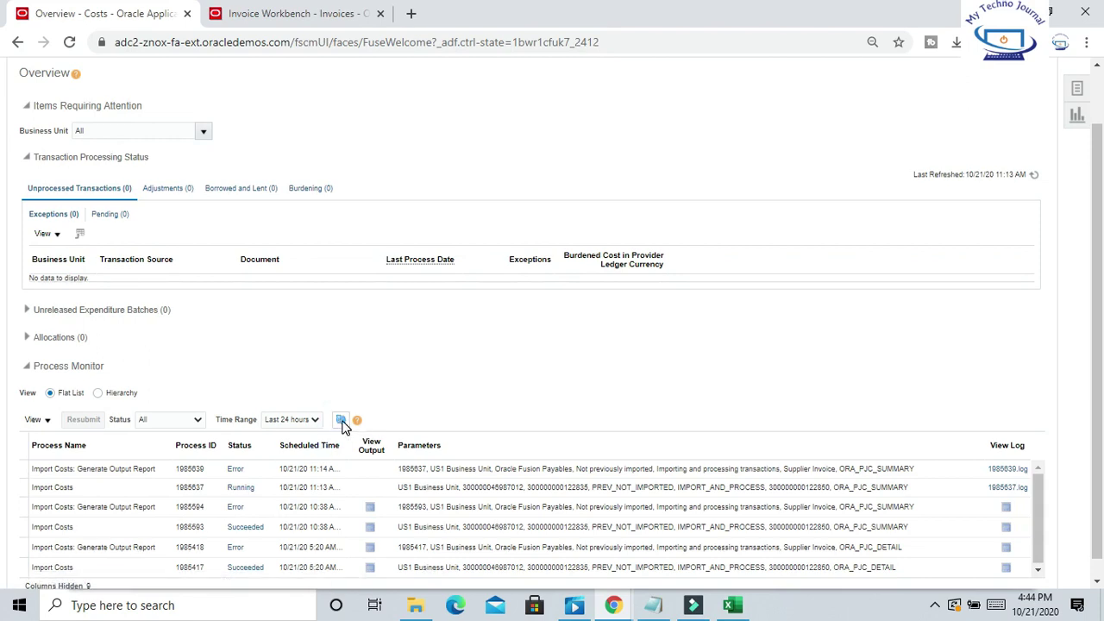
left_click(341, 420)
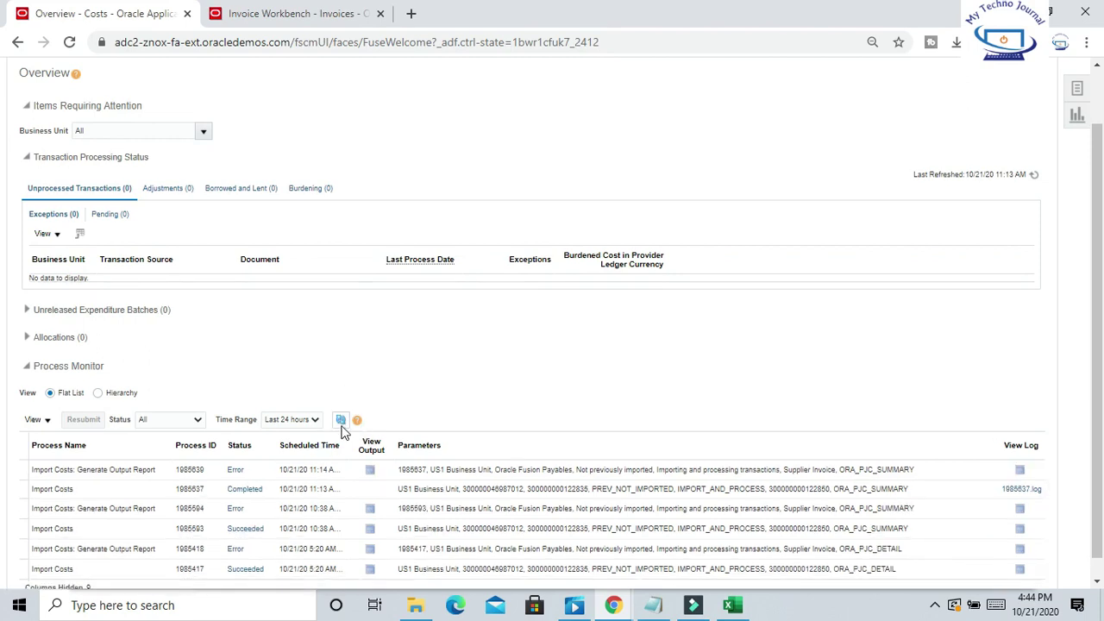
left_click(371, 397)
left_click(342, 421)
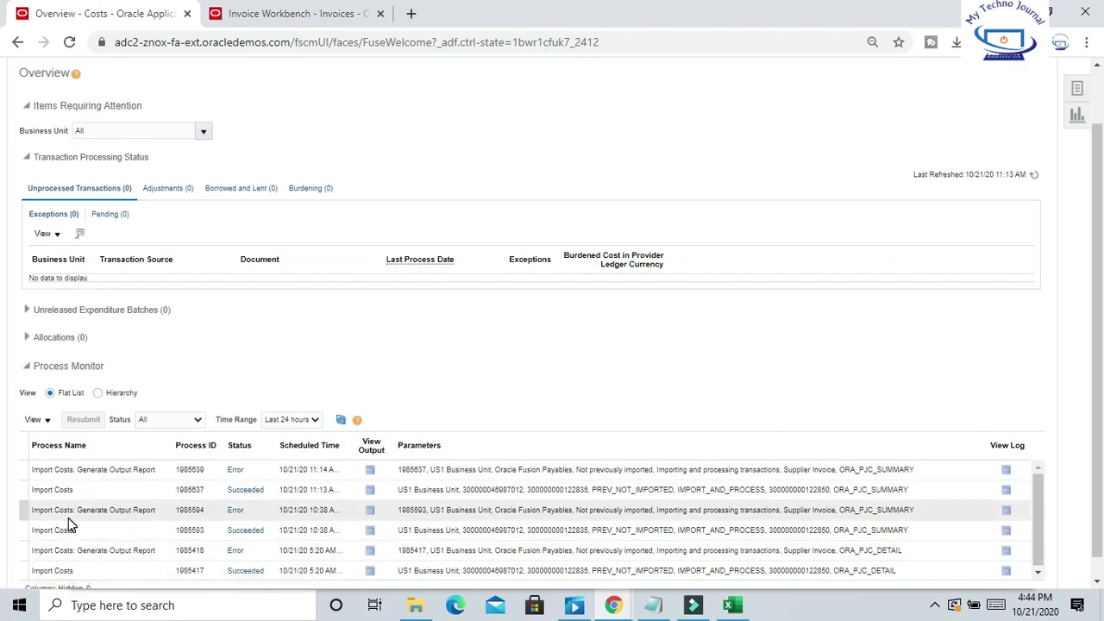
left_click(80, 492)
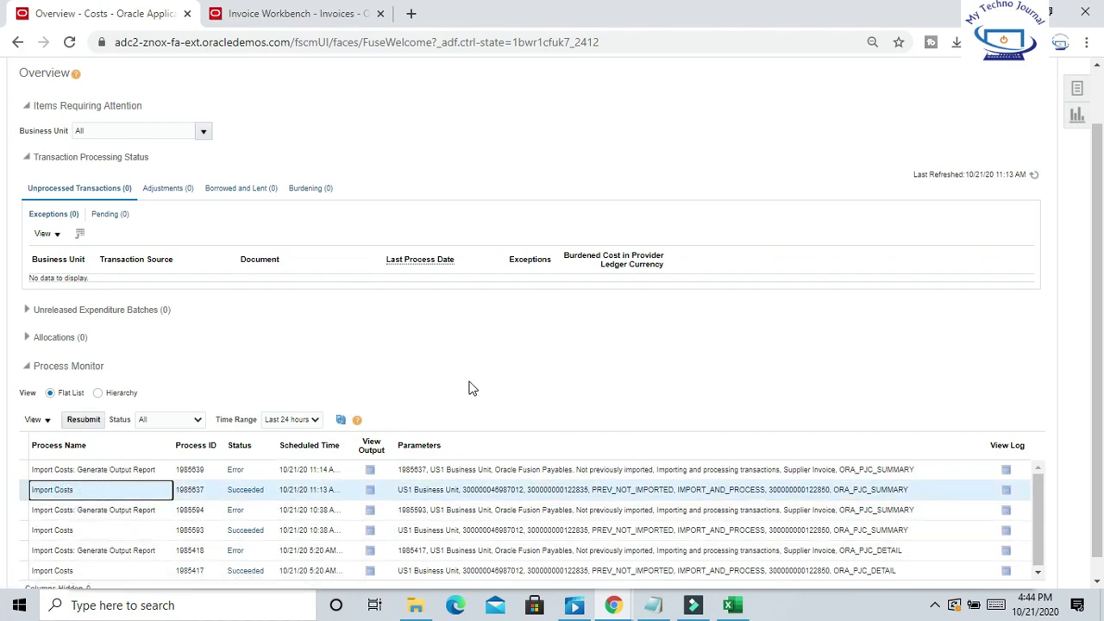
Open Manage Project Costs and search for the expenditure items of project Sri Project3.
scroll(827, 390, "up", 2)
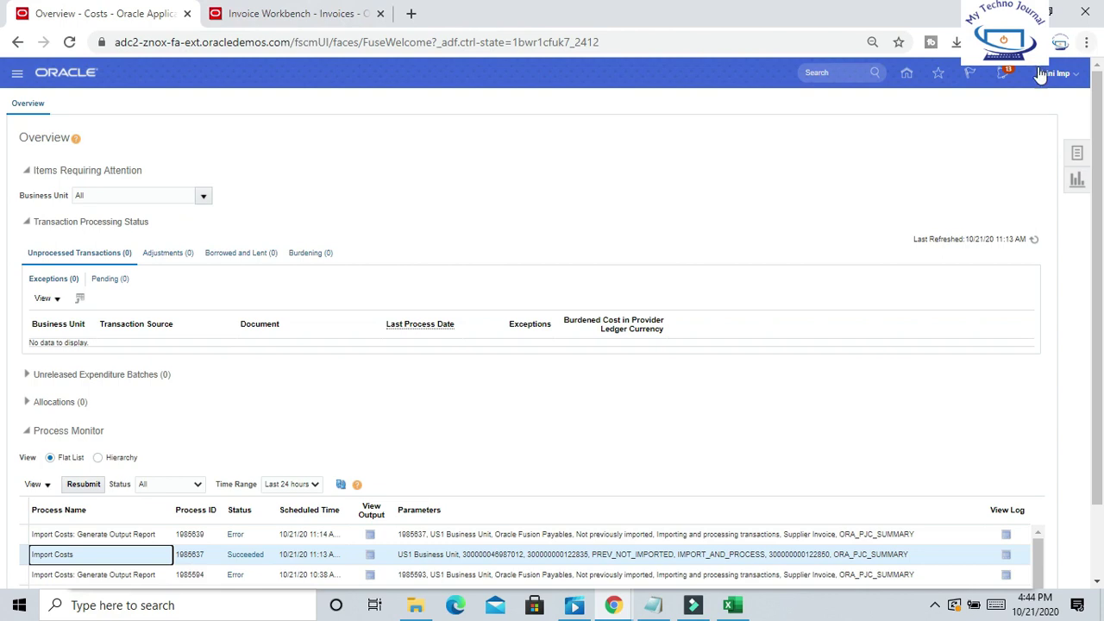
left_click(1076, 154)
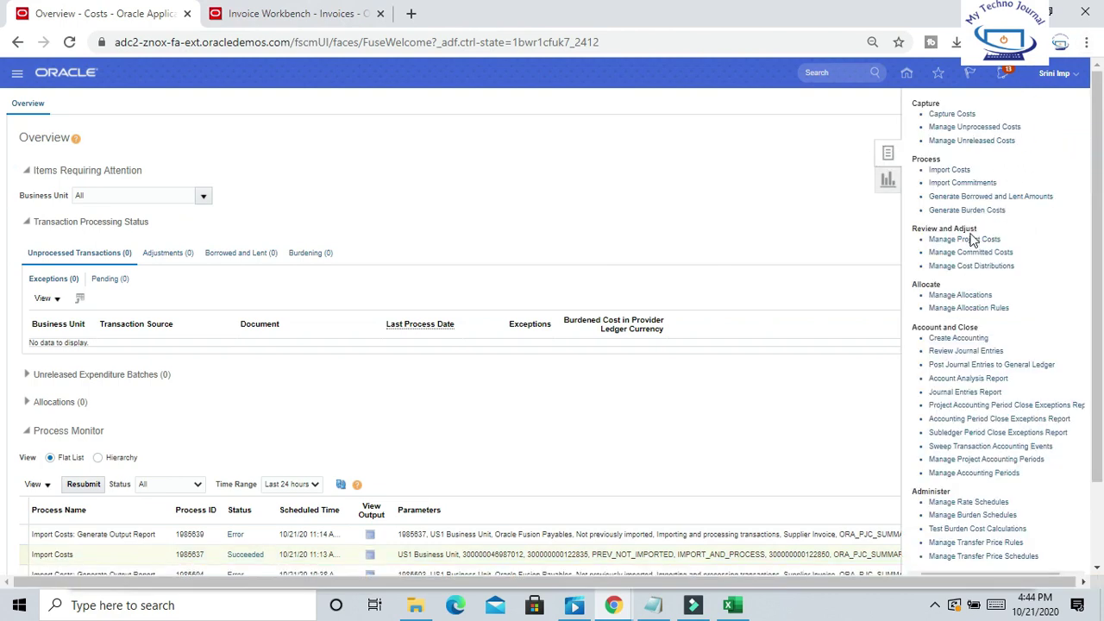
left_click(972, 240)
left_click(237, 251)
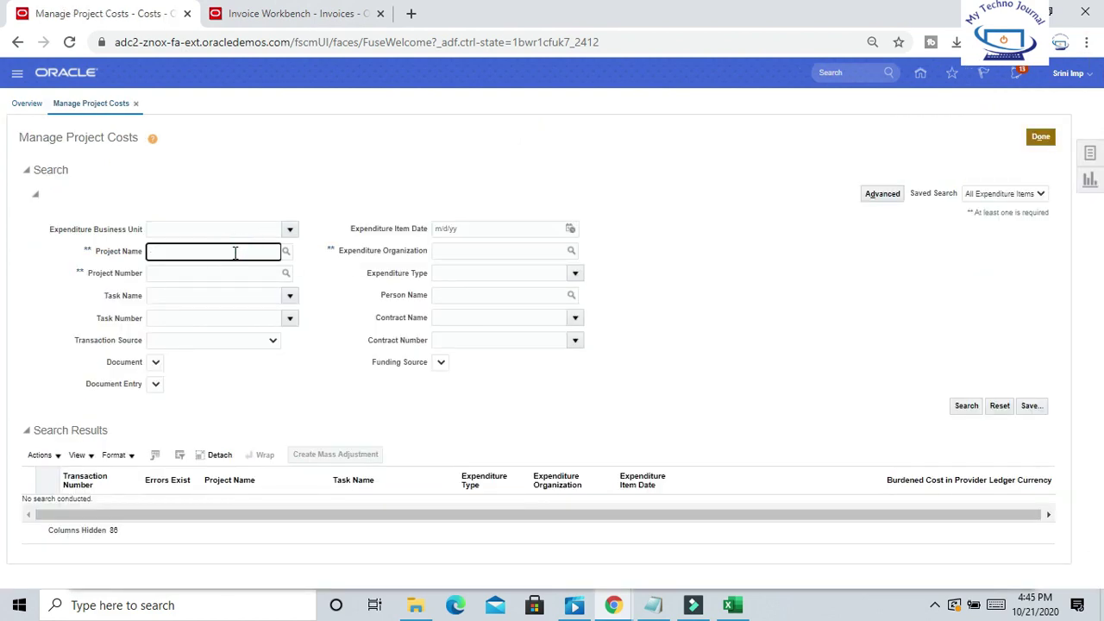
key("Tab")
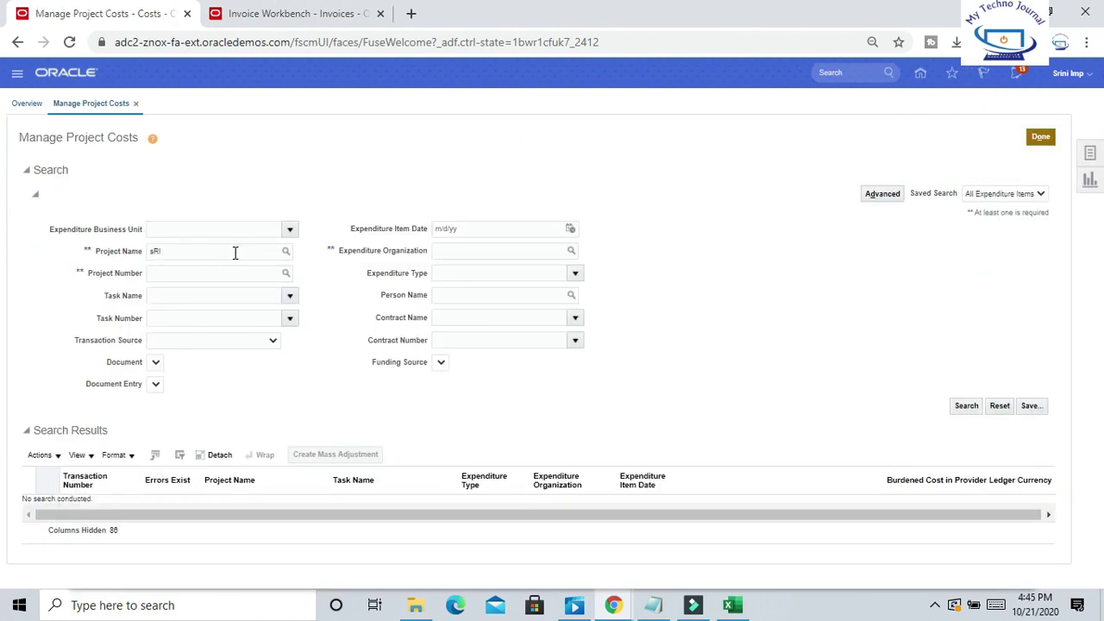
left_click(423, 410)
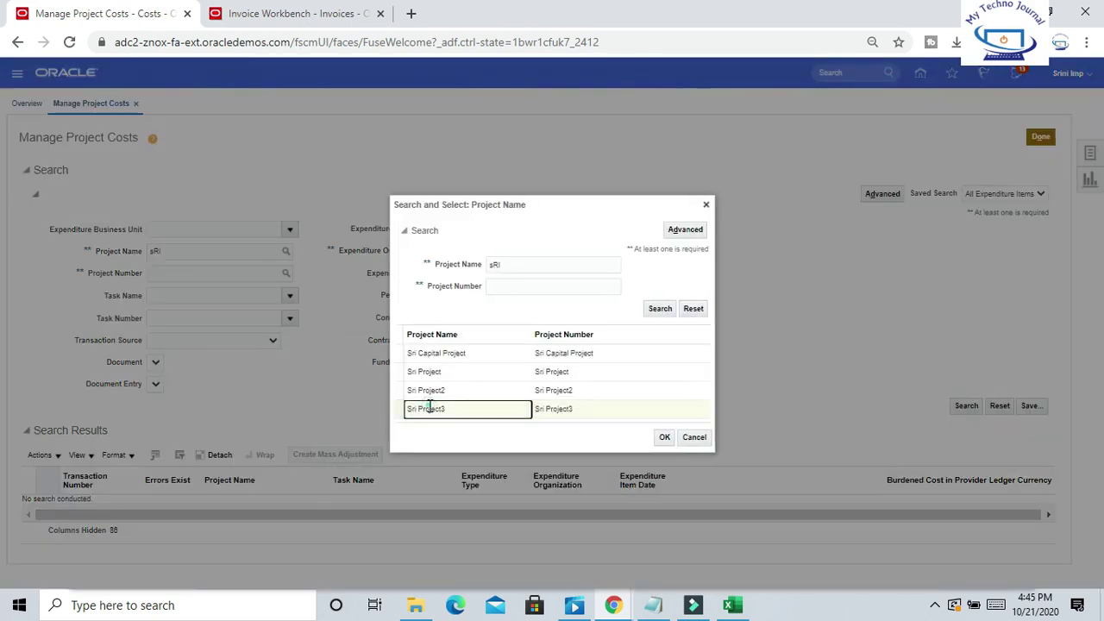
left_click(667, 436)
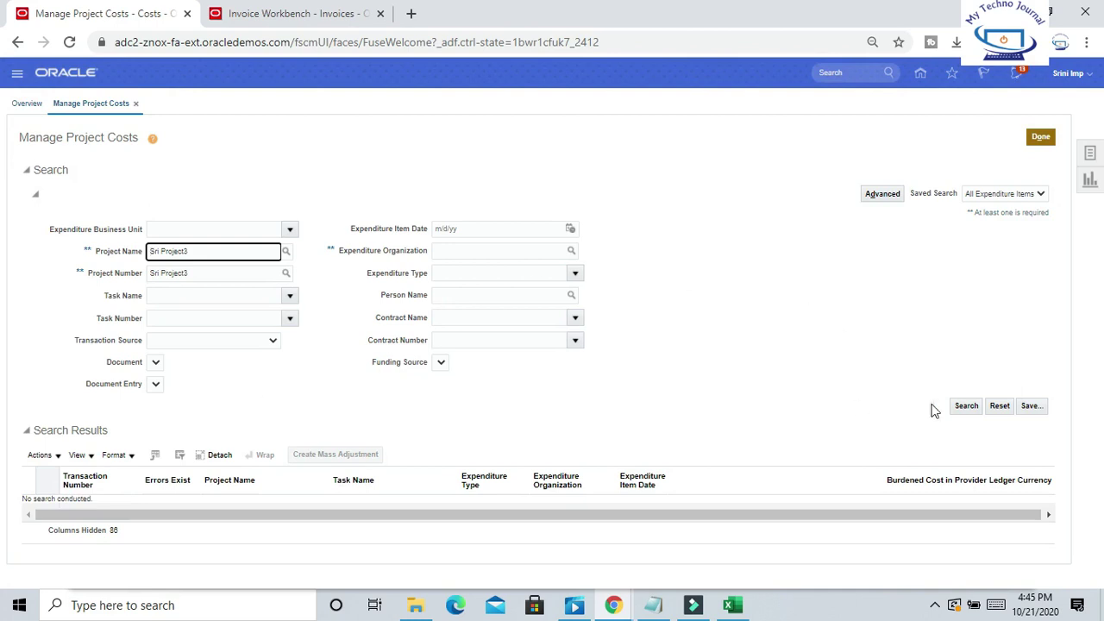
left_click(964, 405)
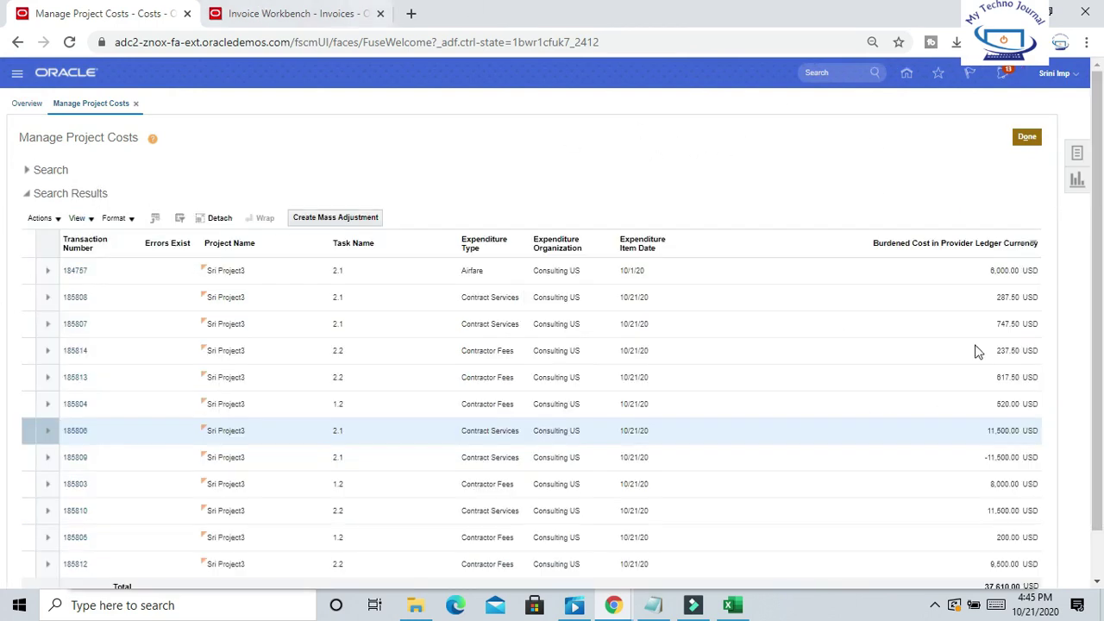
Open the 9,500.00 USD Contractor Fees expenditure item on task 2.2 and review its general and source document details.
scroll(1039, 421, "down", 1)
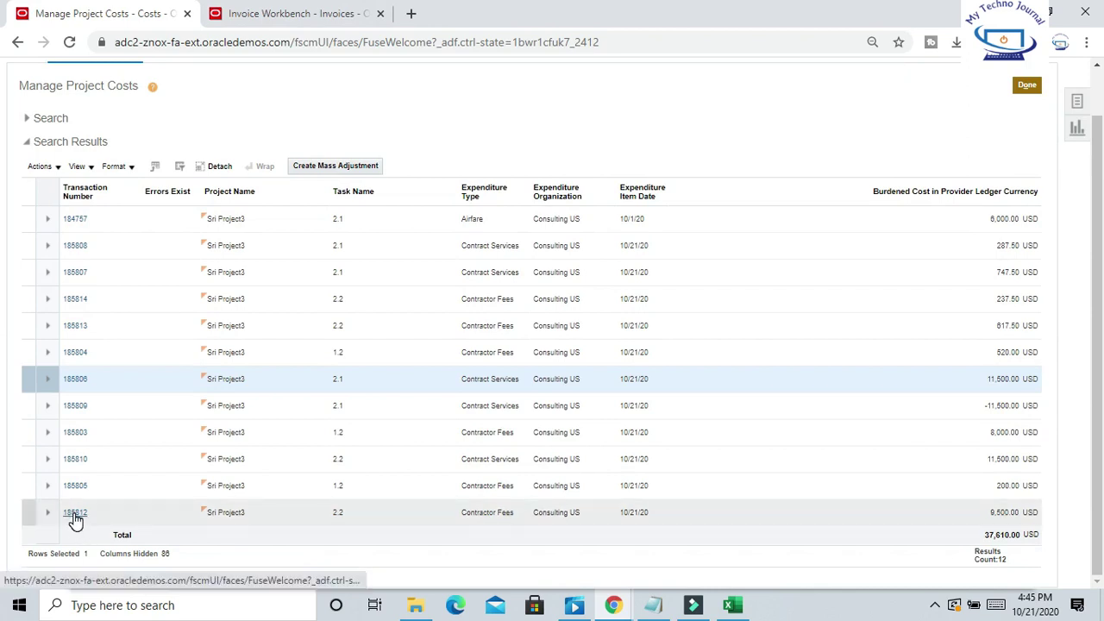
left_click(75, 512)
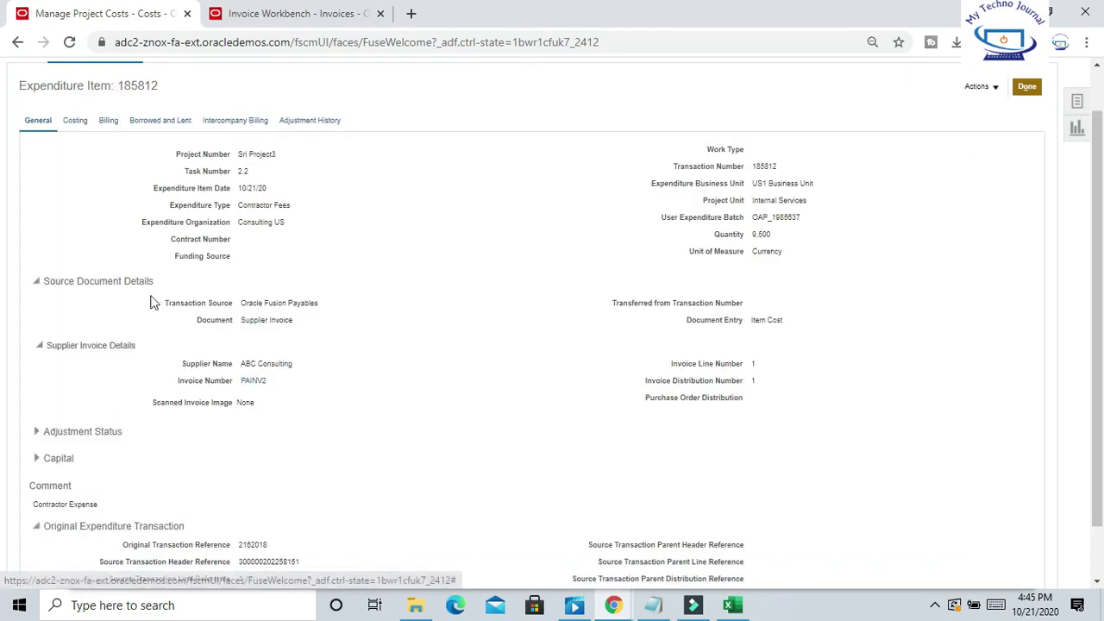
scroll(411, 340, "up", 1)
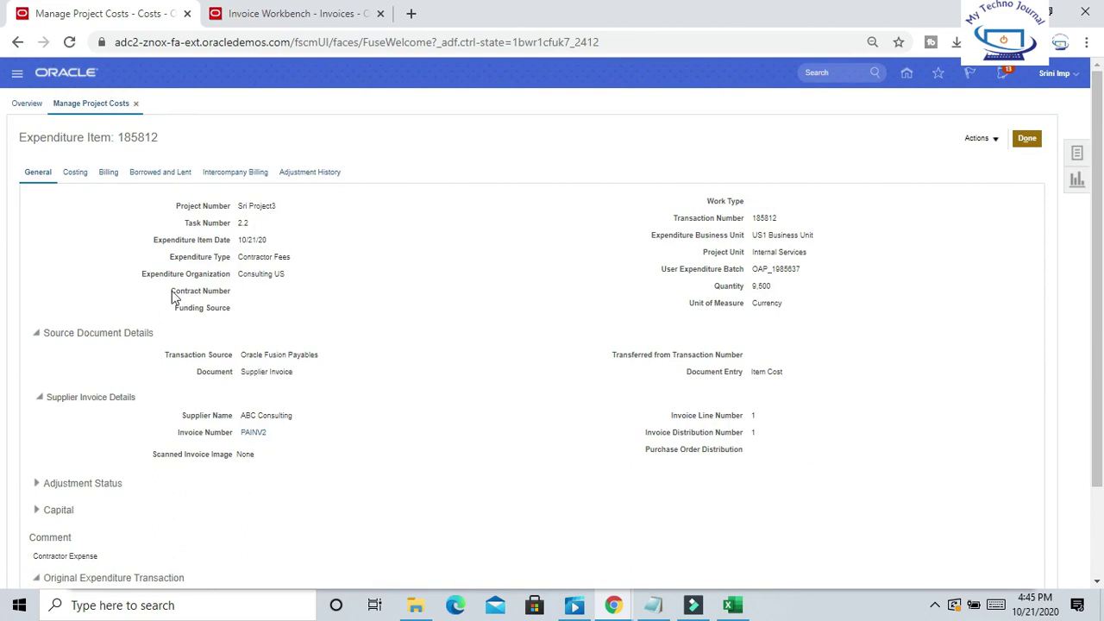
Open the expenditure item's costing details, try to post its accounting to the ledger, and acknowledge the information message.
left_click(75, 175)
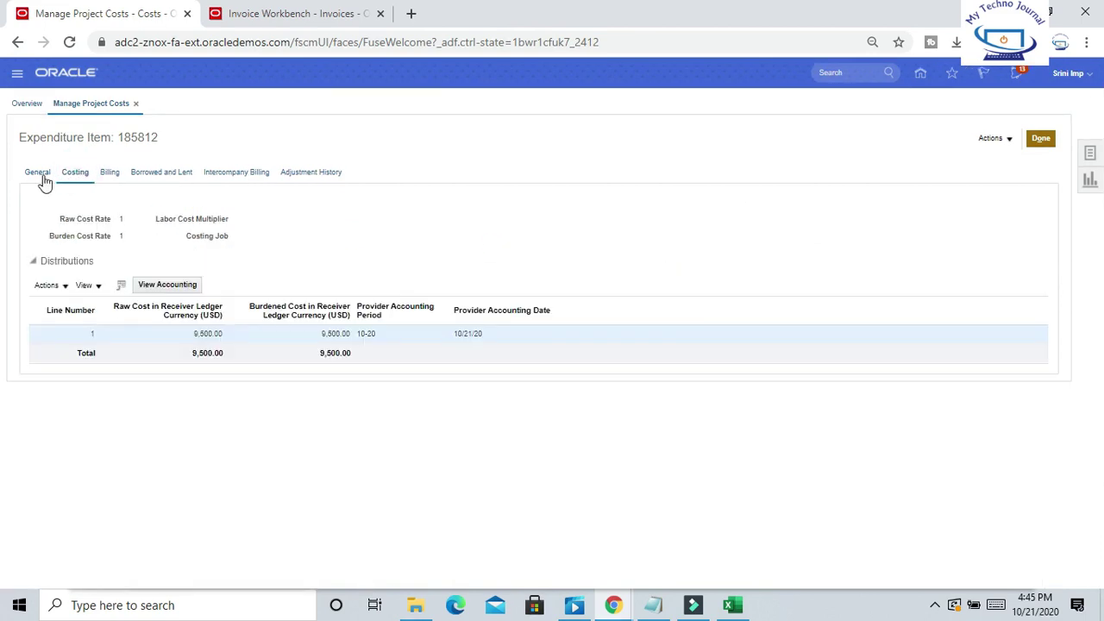
left_click(1011, 140)
mouse_move(1030, 231)
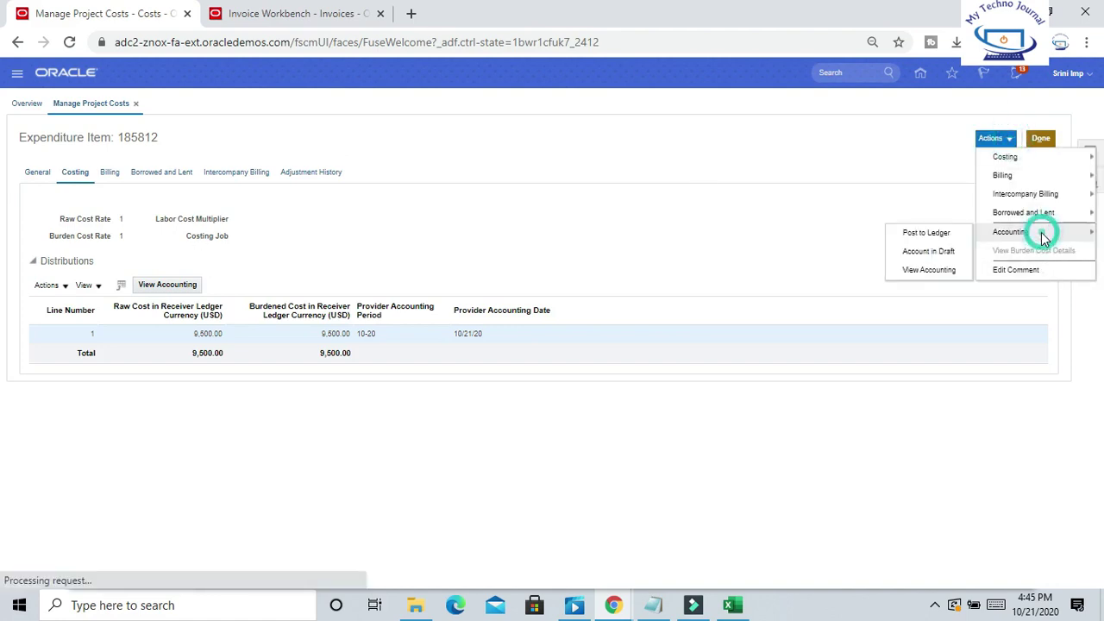
left_click(938, 235)
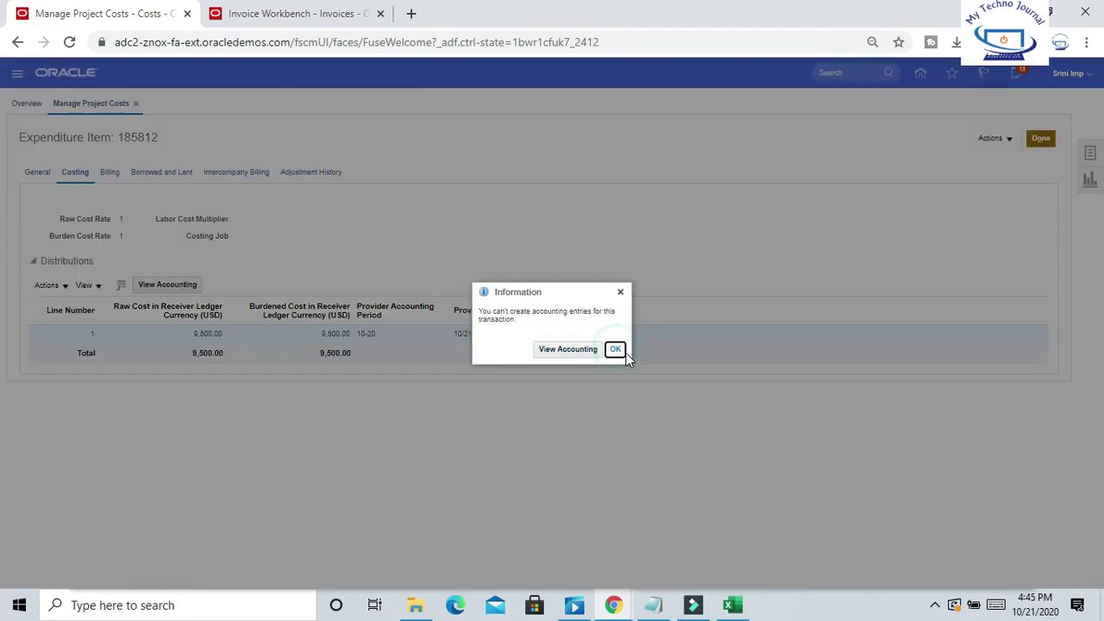
left_click(616, 349)
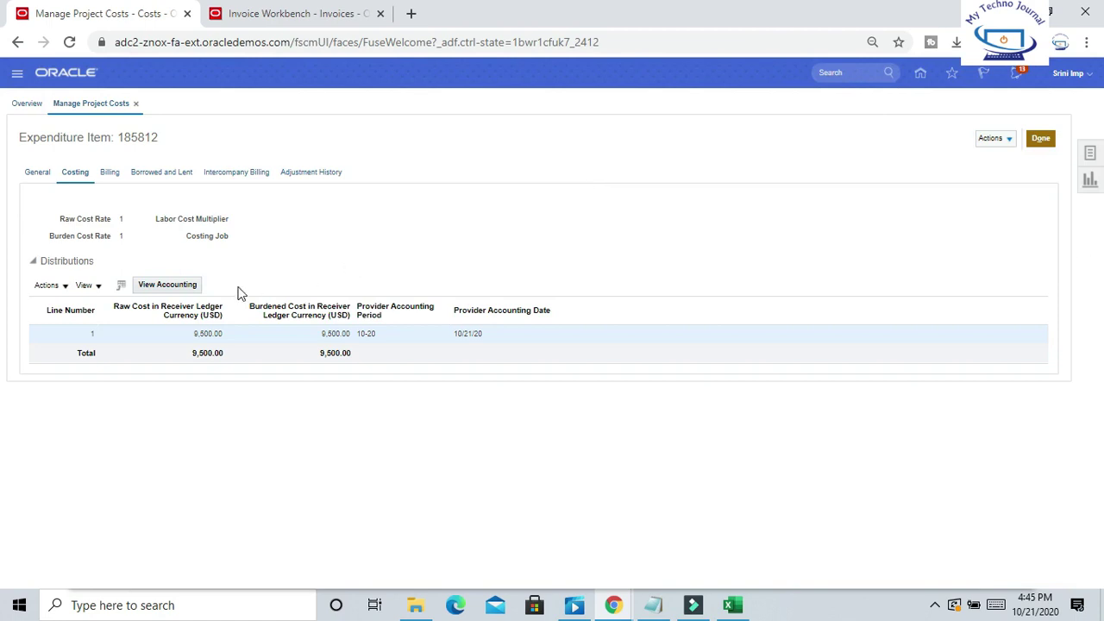
View the source accounting lines of the cost distribution's supplier invoice and close the accounting view.
left_click(192, 285)
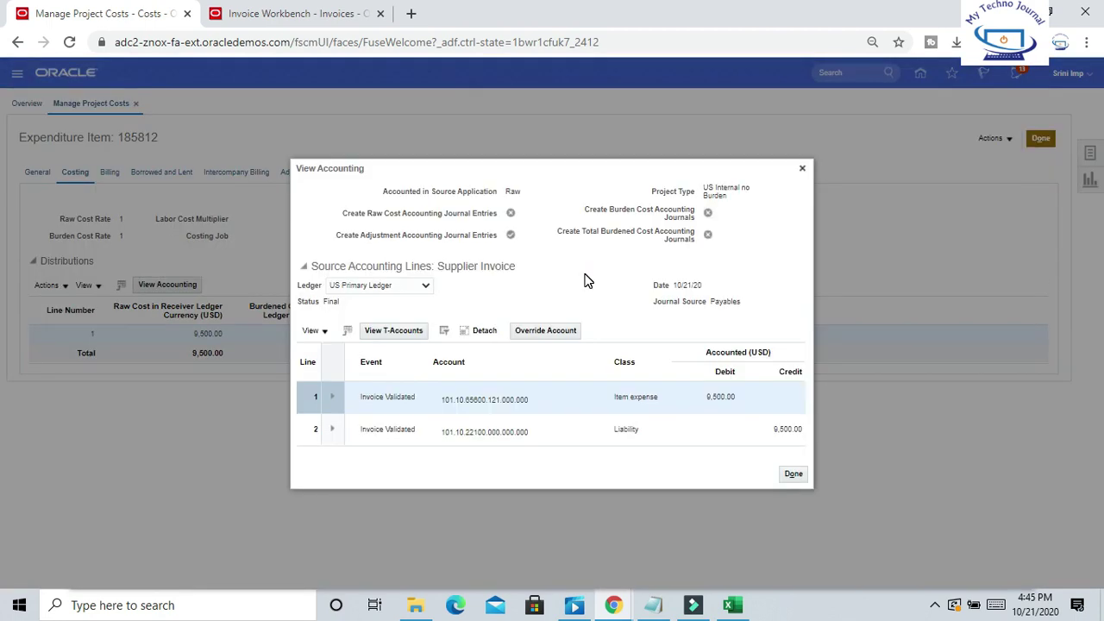
left_click(801, 168)
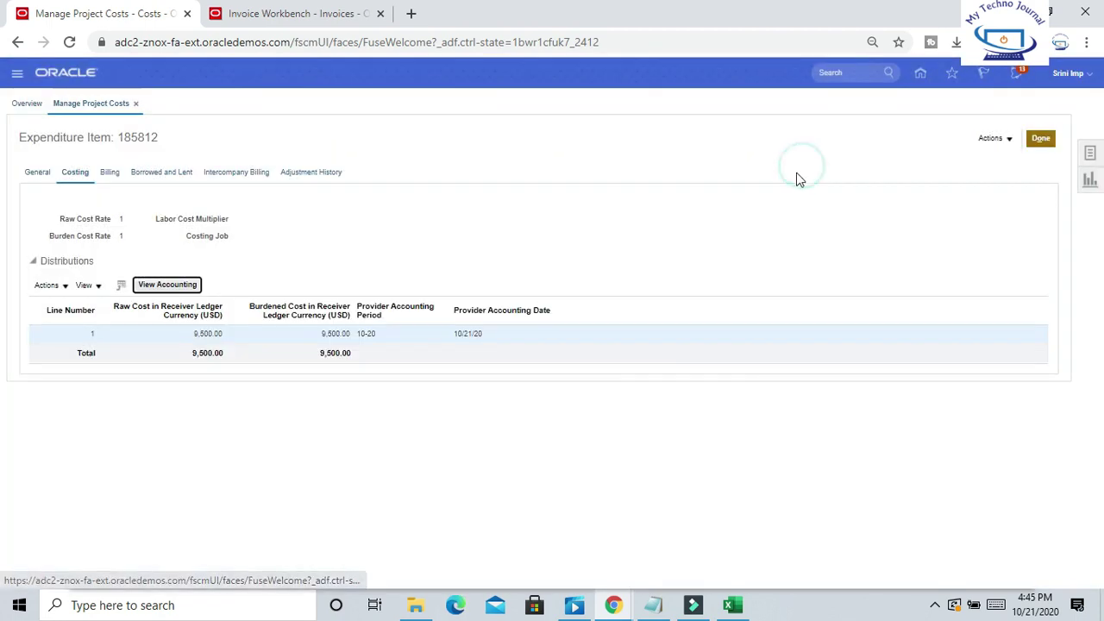